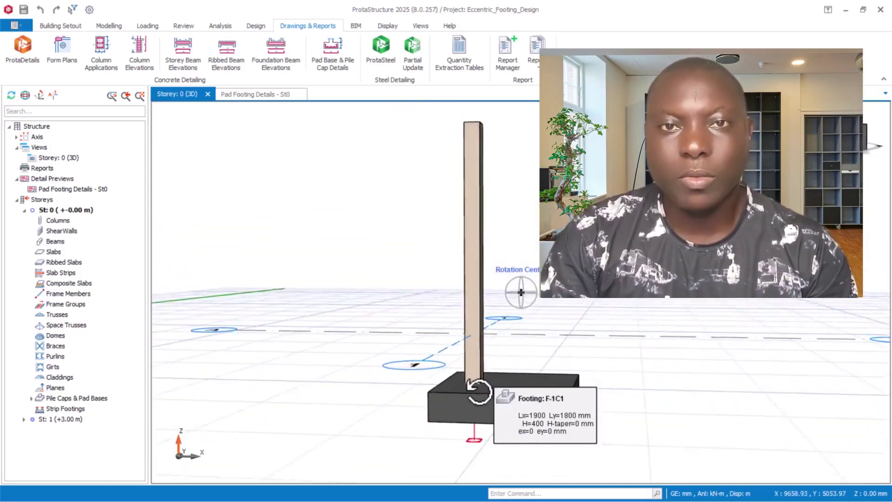
# Step: Switch Storey 0 to plan view and review the Pad Footing Details - St0 drawing
pyautogui.rightClick(63, 158)
pyautogui.click(99, 172)
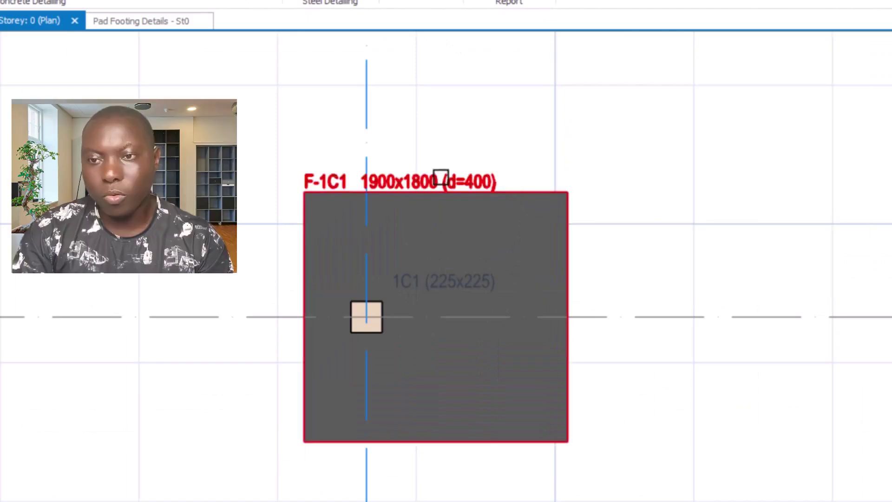
pyautogui.click(163, 19)
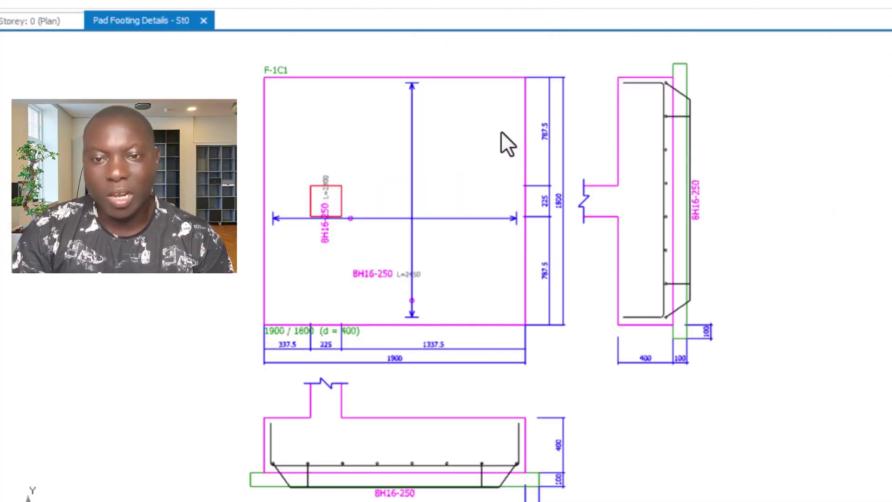
pyautogui.click(35, 21)
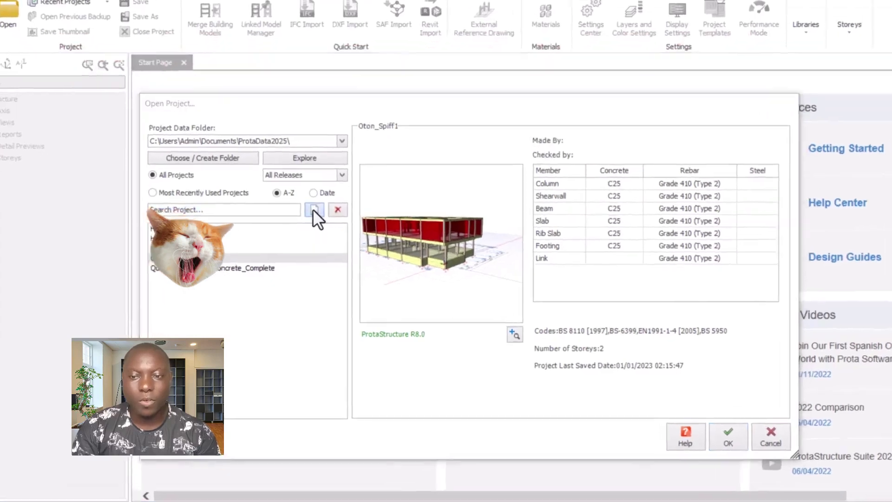
# Step: Create project Eccentric_Footing_Design from the United Kingdom (EuroCode) template
pyautogui.click(313, 224)
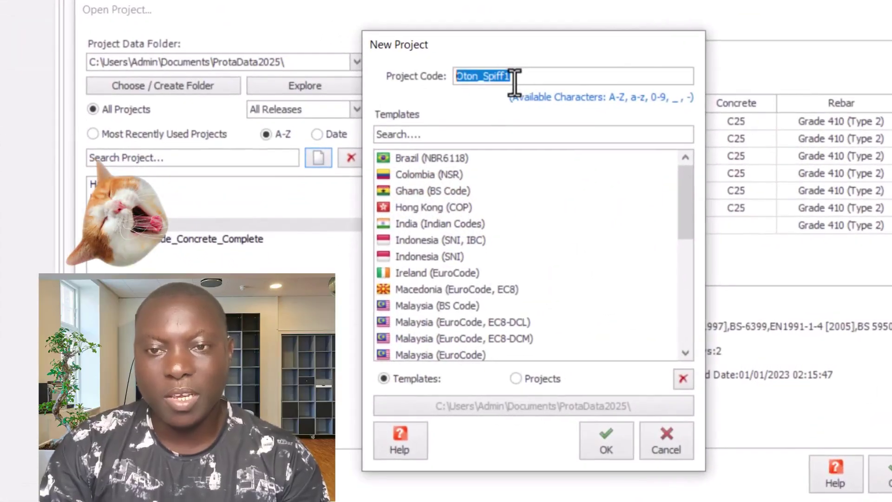
pyautogui.write('Eccentric_Footing_Design')
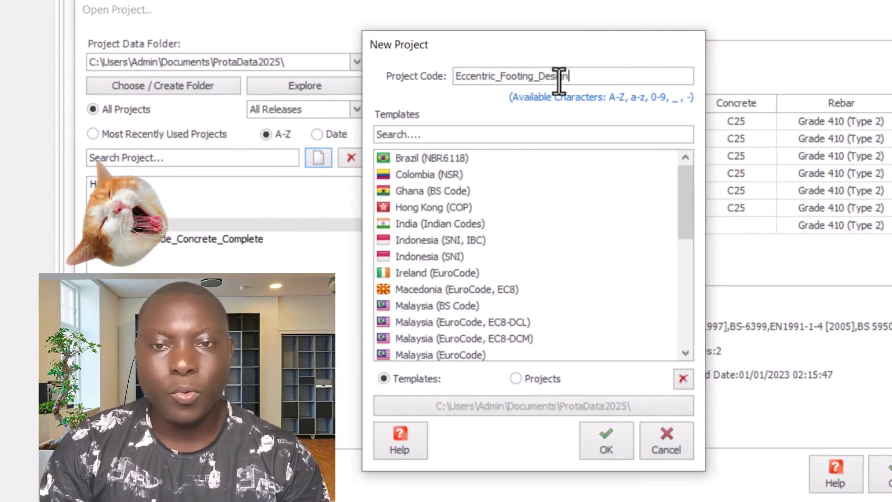
pyautogui.moveTo(685, 202); pyautogui.dragTo(676, 311)
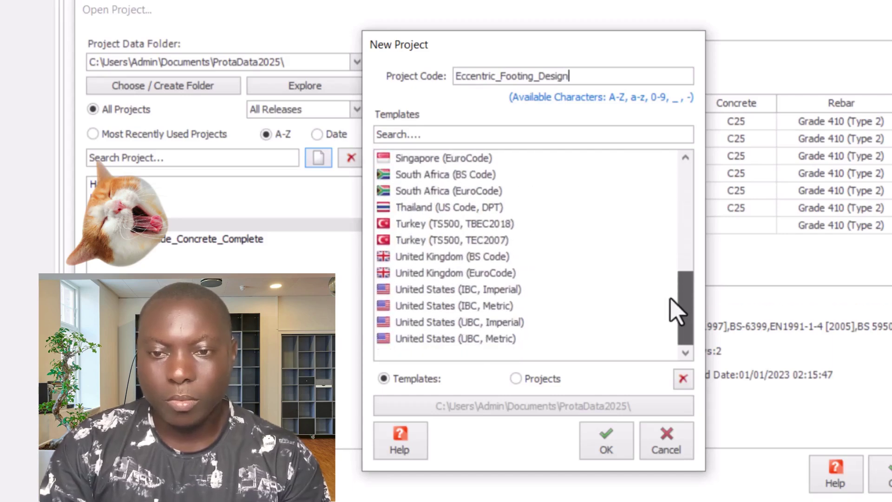
pyautogui.click(444, 274)
pyautogui.click(611, 453)
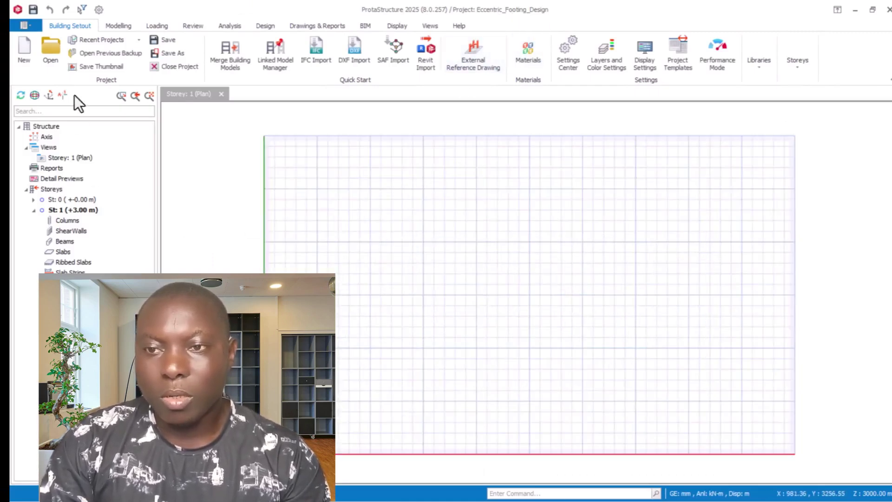
# Step: Draw horizontal grid axis A, 9100 mm long
pyautogui.click(113, 25)
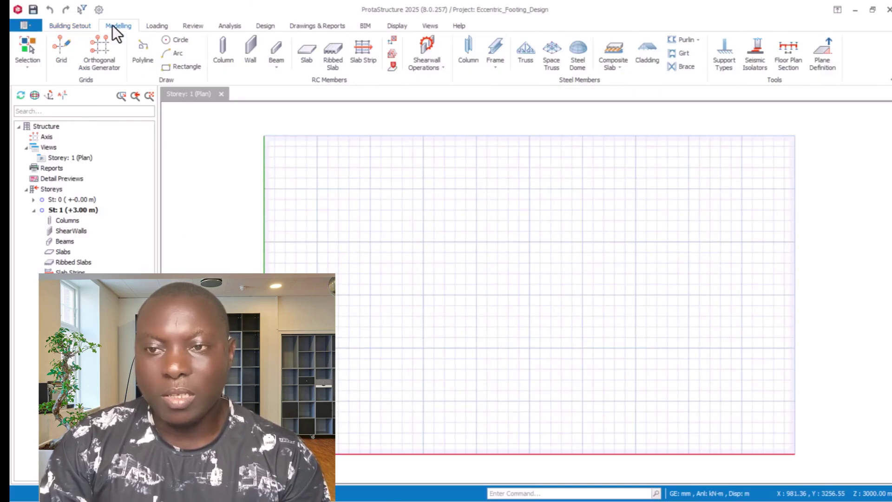
pyautogui.click(60, 56)
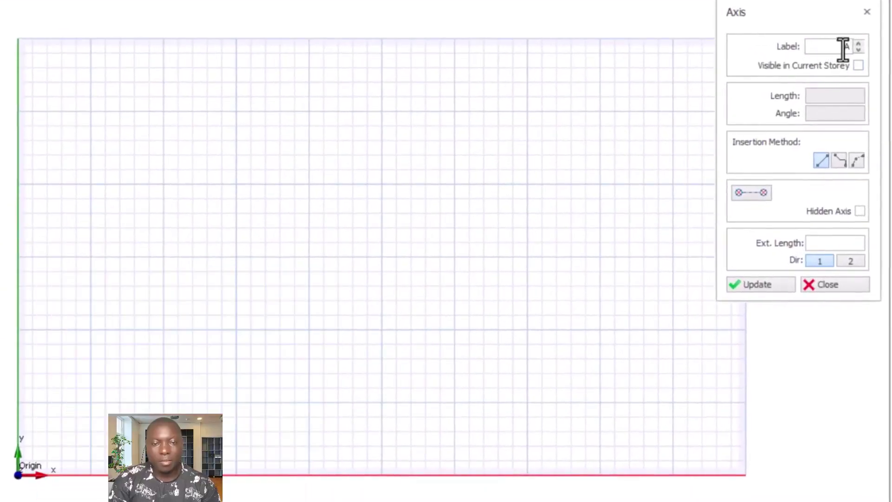
pyautogui.click(86, 339)
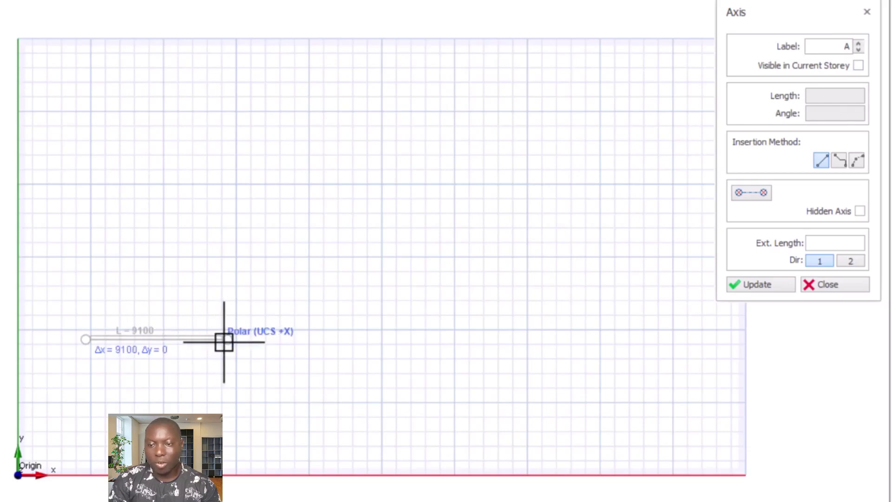
pyautogui.click(224, 341)
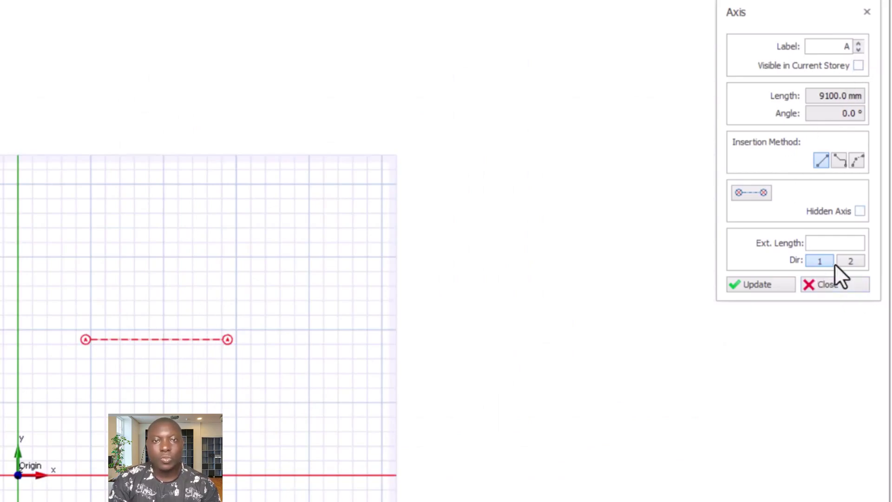
# Step: Draw vertical axis 1, 5200 mm long, across axis A and close the Axis panel
pyautogui.click(850, 261)
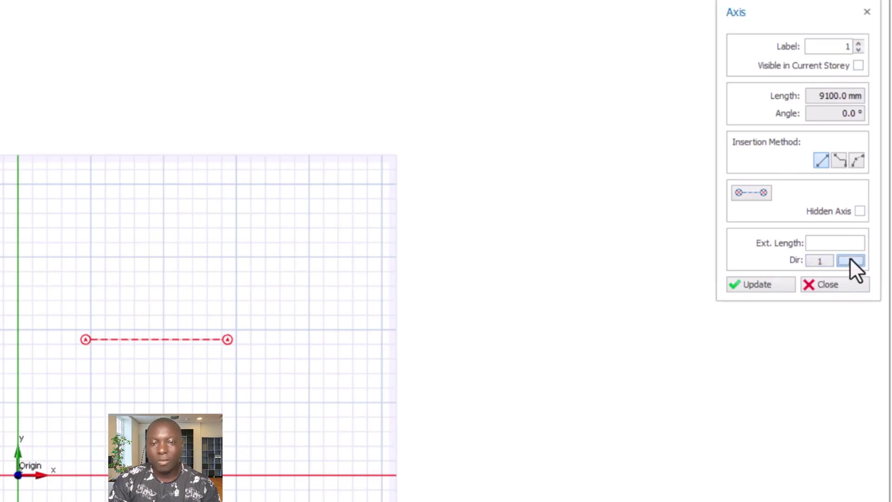
pyautogui.click(143, 385)
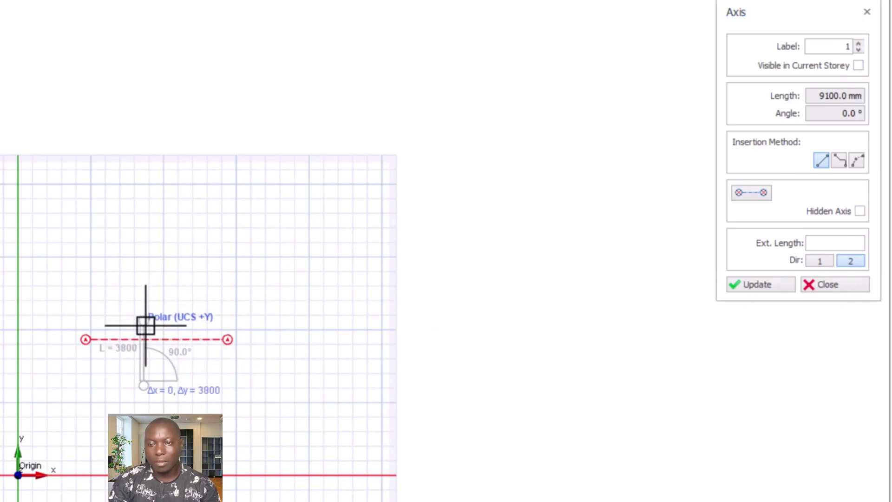
pyautogui.click(147, 306)
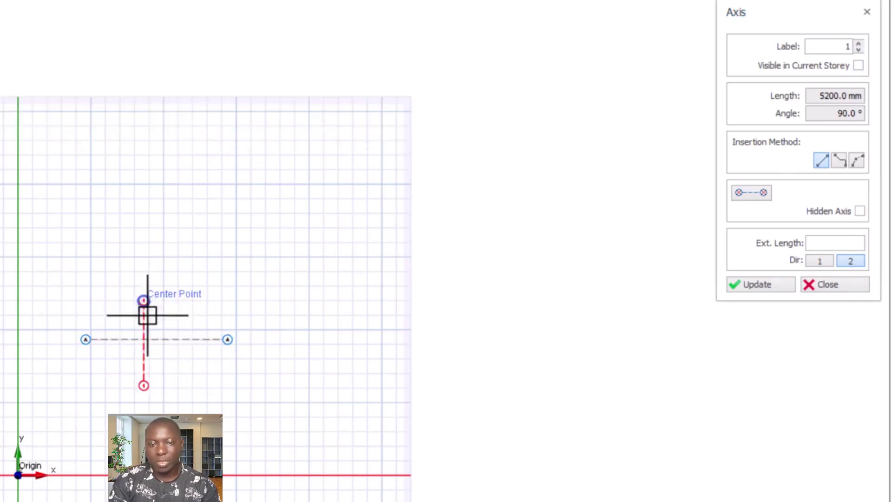
pyautogui.scroll(2, 189, 316)
pyautogui.scroll(2, 260, 347)
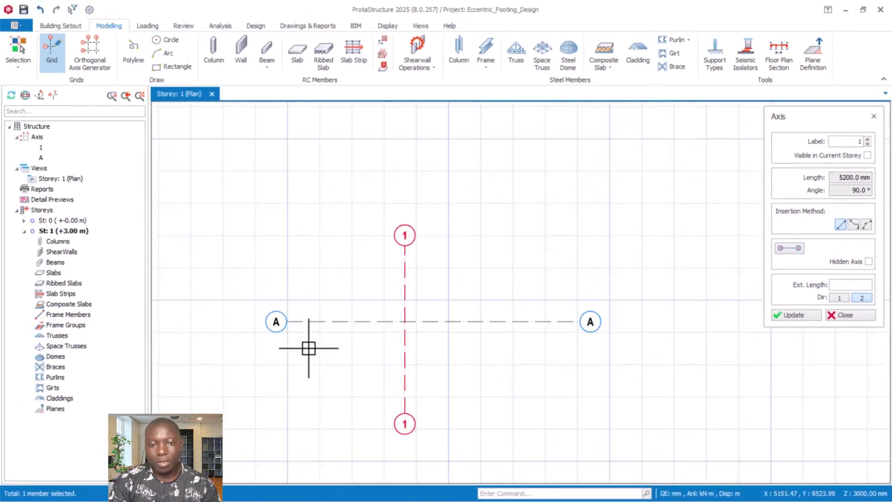
pyautogui.click(864, 322)
pyautogui.click(864, 320)
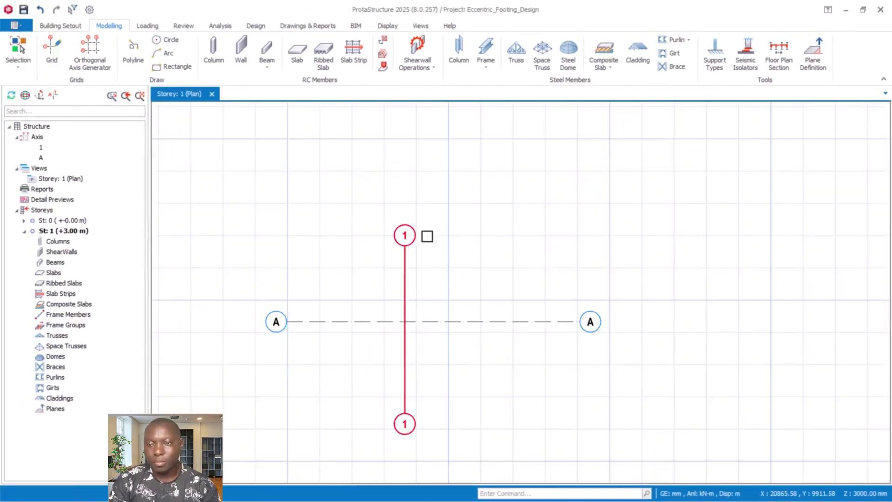
# Step: Set column b1 and b2 to 225 mm and place column 1C1 where axes A and 1 cross
pyautogui.click(212, 56)
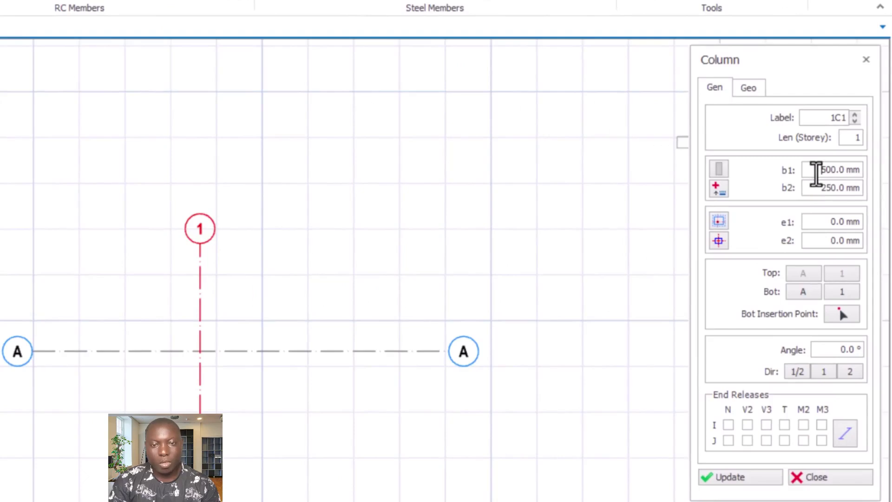
pyautogui.click(816, 171)
pyautogui.write('2')
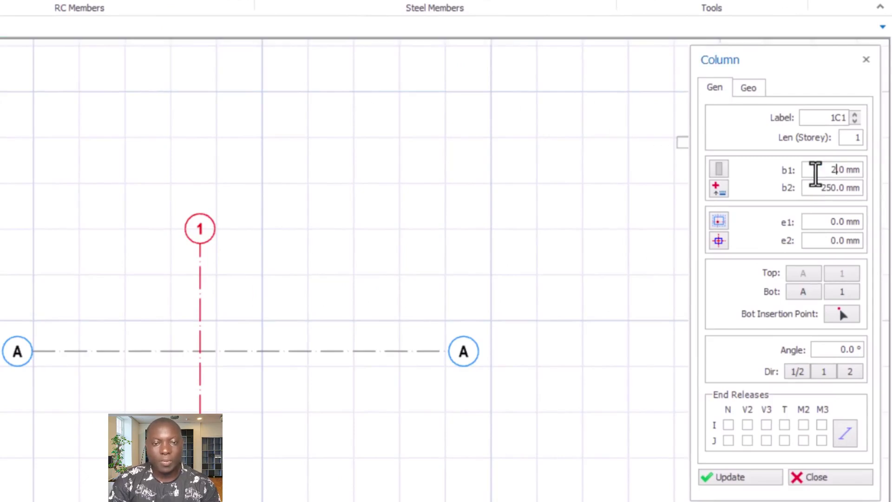
pyautogui.write('25')
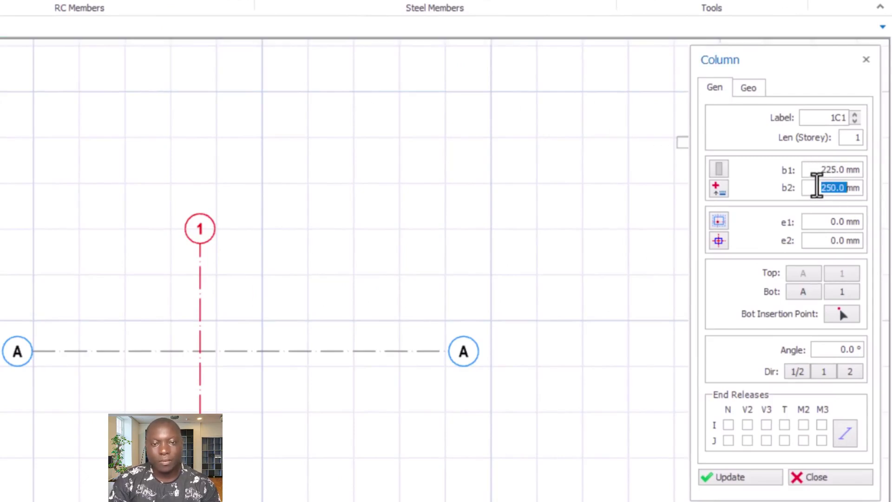
pyautogui.write('22')
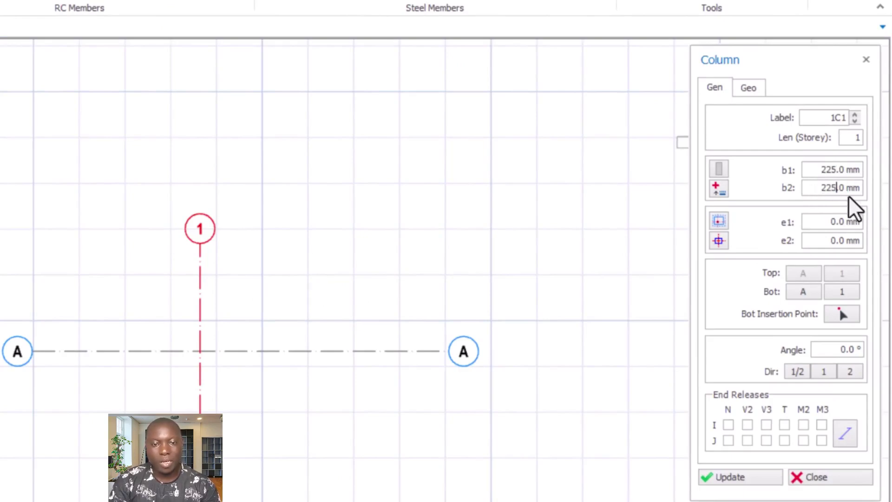
pyautogui.click(832, 170)
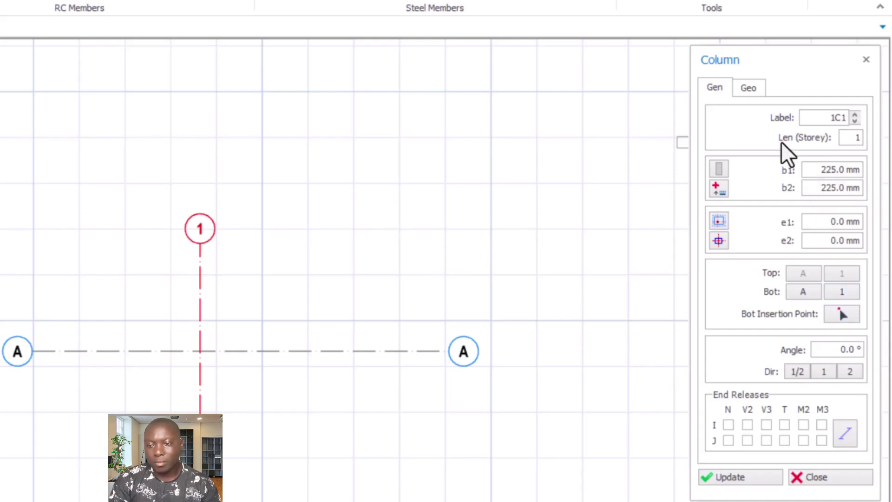
pyautogui.click(196, 352)
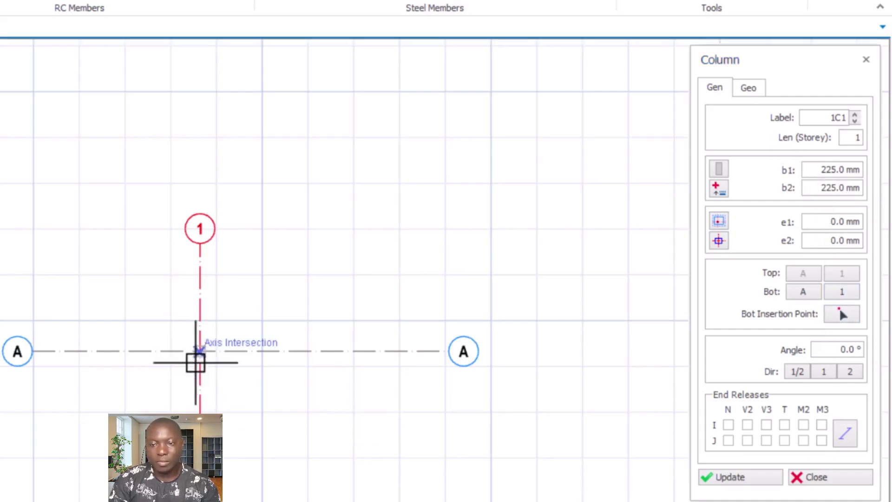
pyautogui.scroll(2, 189, 373)
pyautogui.scroll(2, 190, 371)
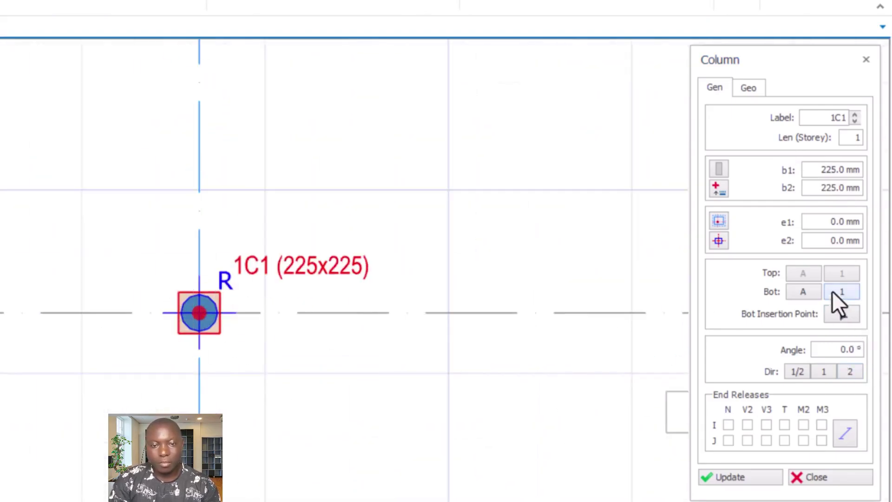
pyautogui.click(797, 477)
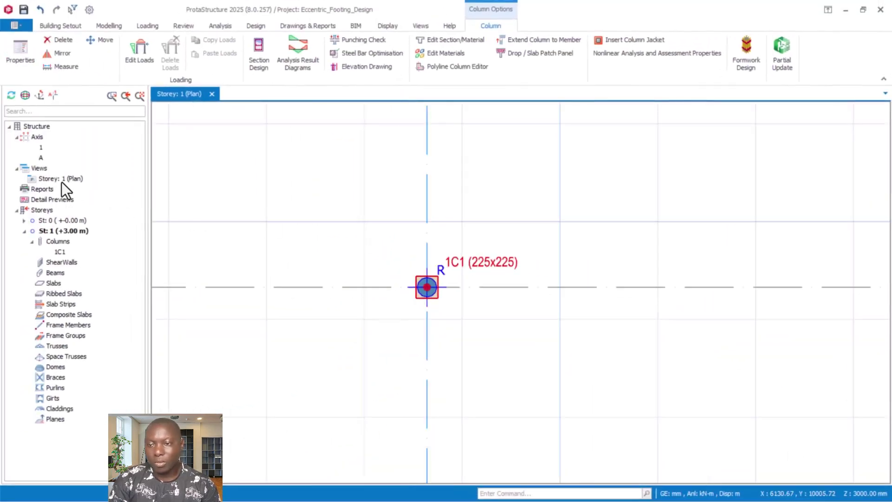
# Step: Show Storey 1 in 3D, orbit around column 1C1, and save the project
pyautogui.click(62, 179)
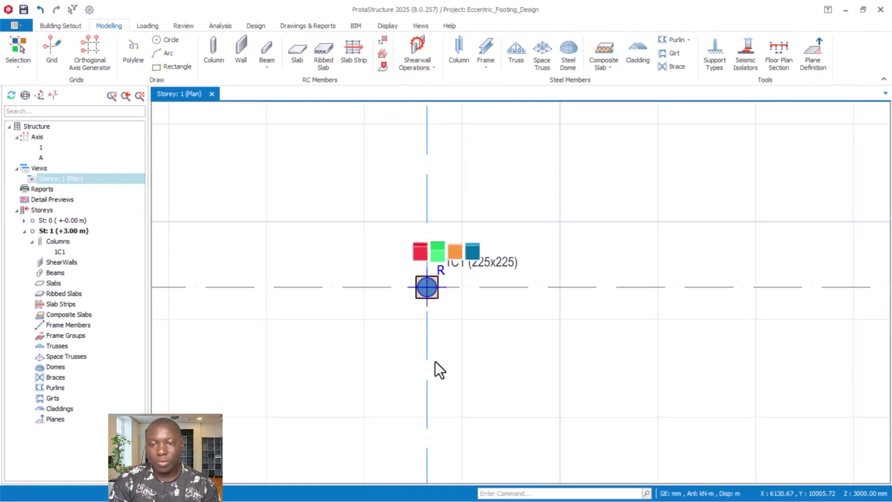
pyautogui.press('F3')
pyautogui.moveTo(422, 377); pyautogui.dragTo(460, 386, button='middle')
pyautogui.scroll(-2, 646, 360)
pyautogui.moveTo(504, 363); pyautogui.dragTo(532, 326, button='middle')
pyautogui.moveTo(426, 414); pyautogui.dragTo(470, 388, button='middle')
pyautogui.scroll(1, 495, 211)
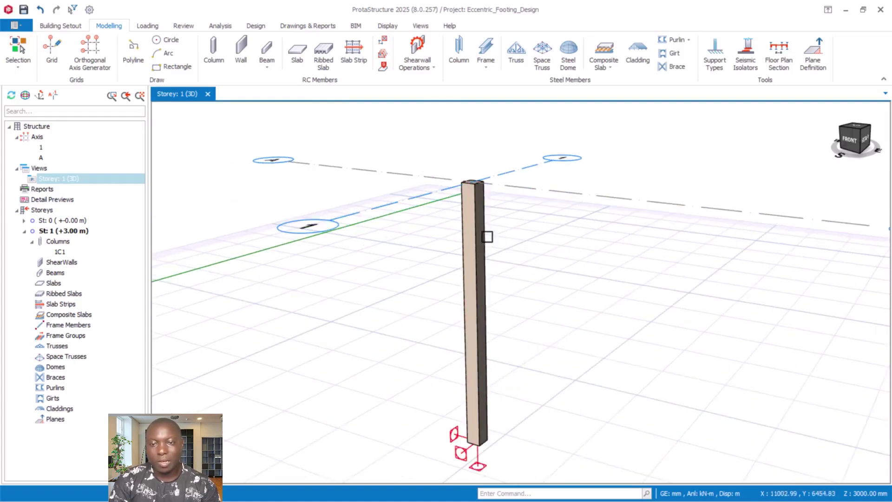
pyautogui.moveTo(498, 396); pyautogui.dragTo(508, 219, button='middle')
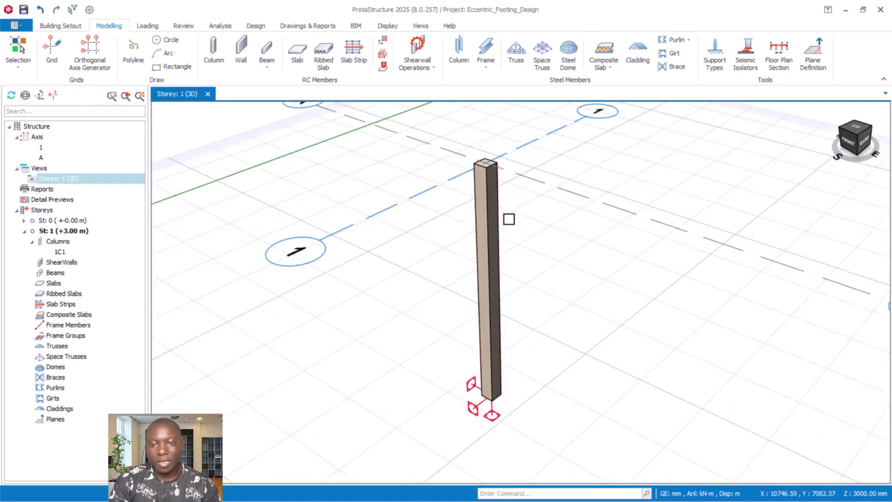
pyautogui.click(23, 9)
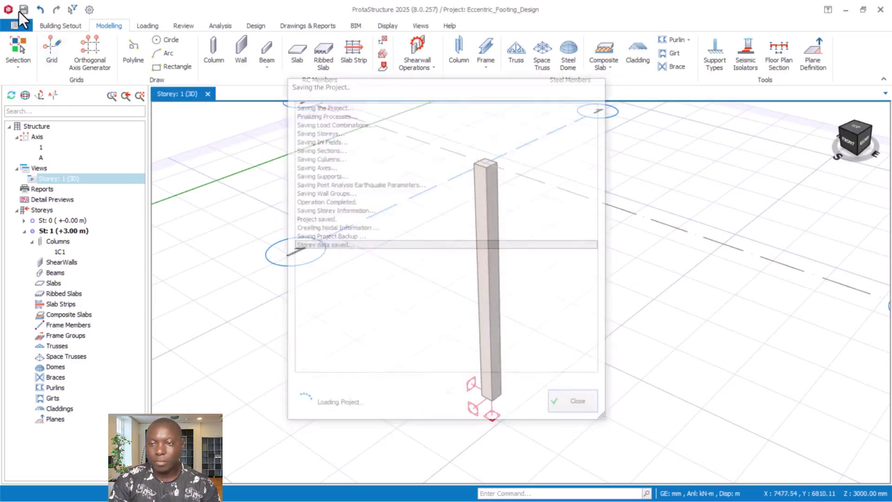
# Step: Auto-generate the three ULS_RC load combinations, including 1.25G+1.5Q, and accept them
pyautogui.click(144, 26)
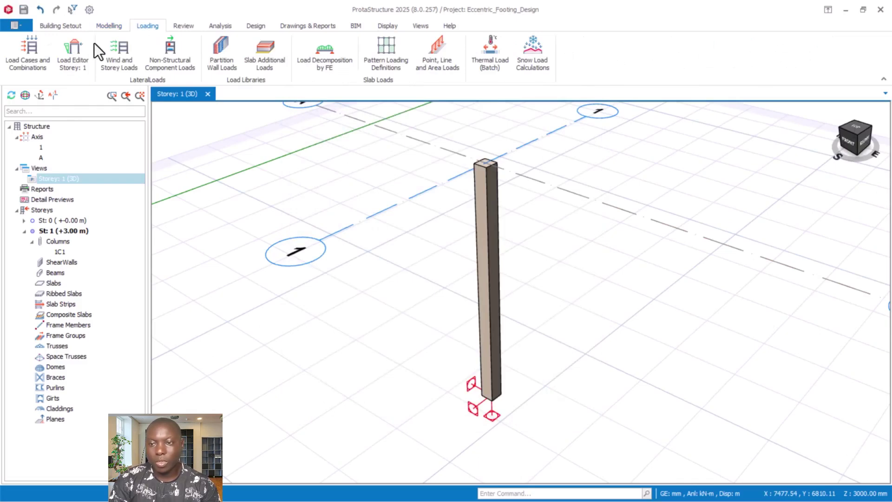
pyautogui.click(17, 57)
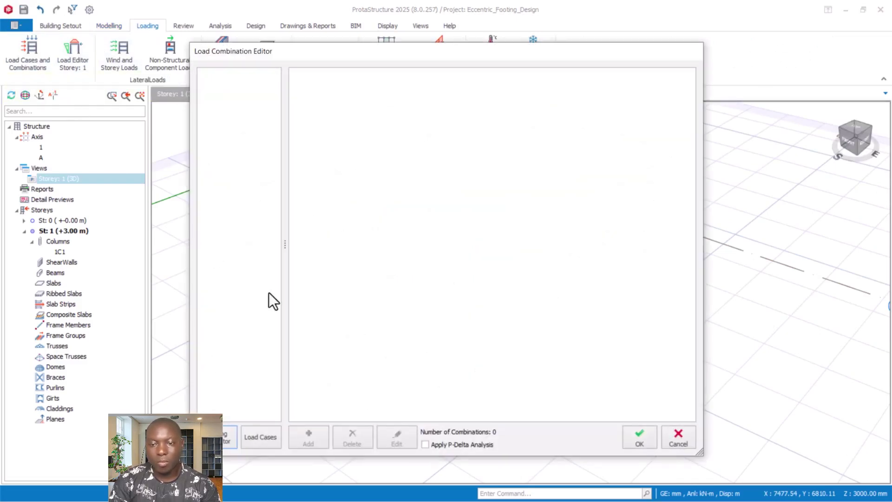
pyautogui.click(228, 437)
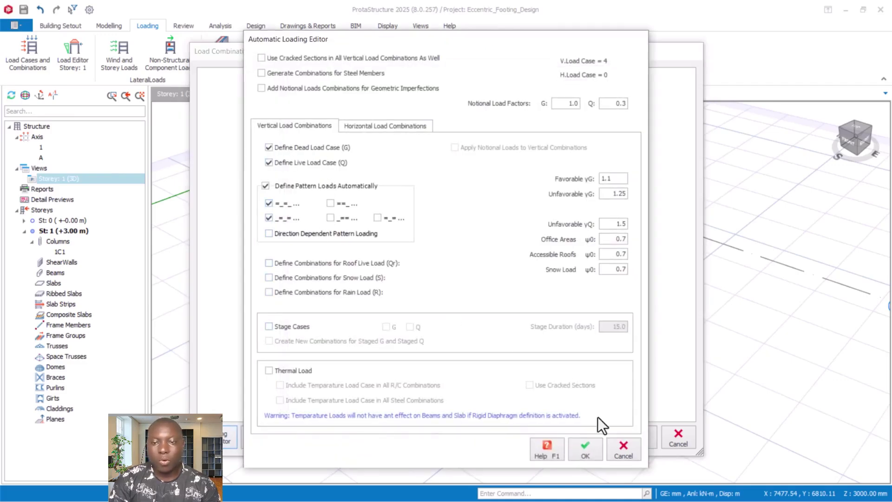
pyautogui.click(585, 448)
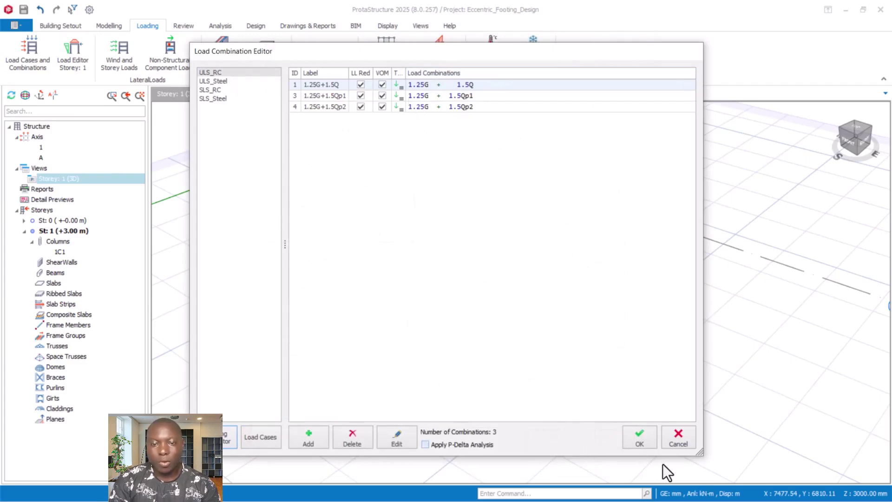
pyautogui.click(640, 439)
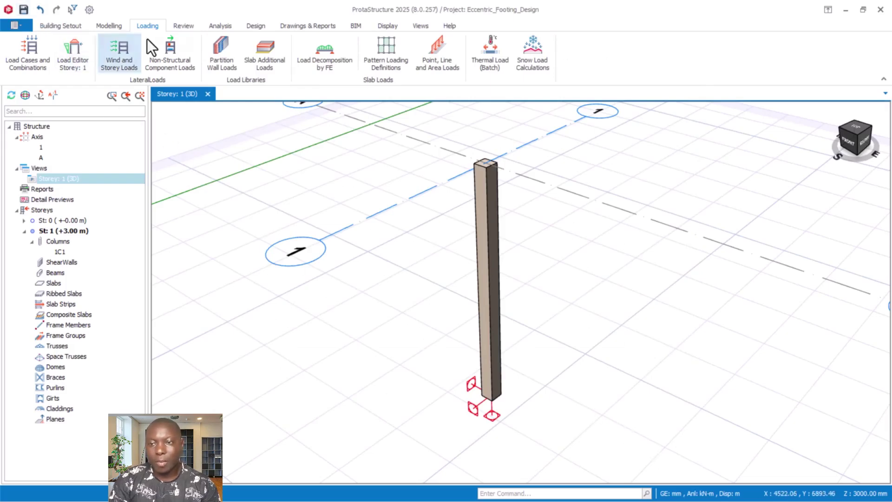
# Step: Apply a 100 kN gravity point load G-1 at the top of column 1C1
pyautogui.click(80, 60)
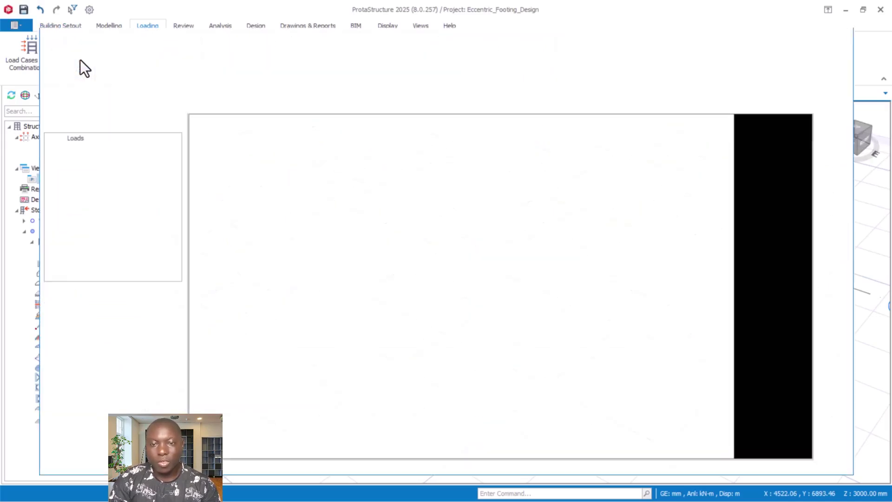
pyautogui.moveTo(509, 159); pyautogui.dragTo(485, 330, button='middle')
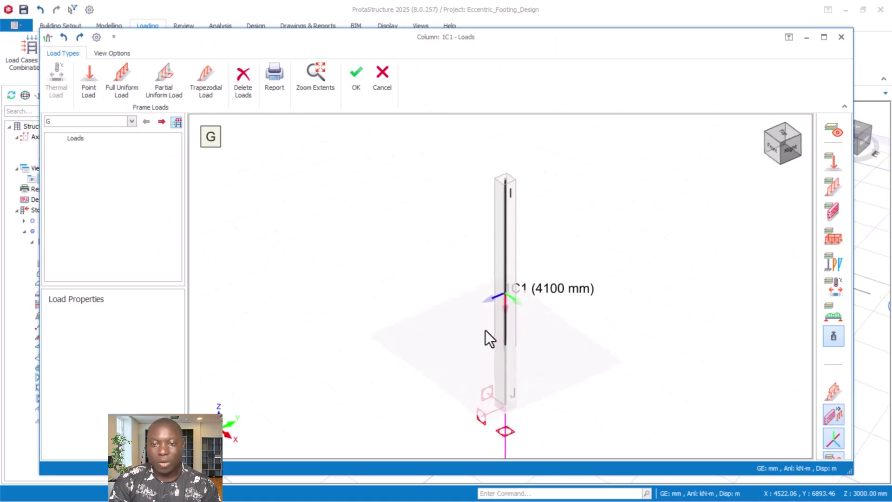
pyautogui.click(91, 85)
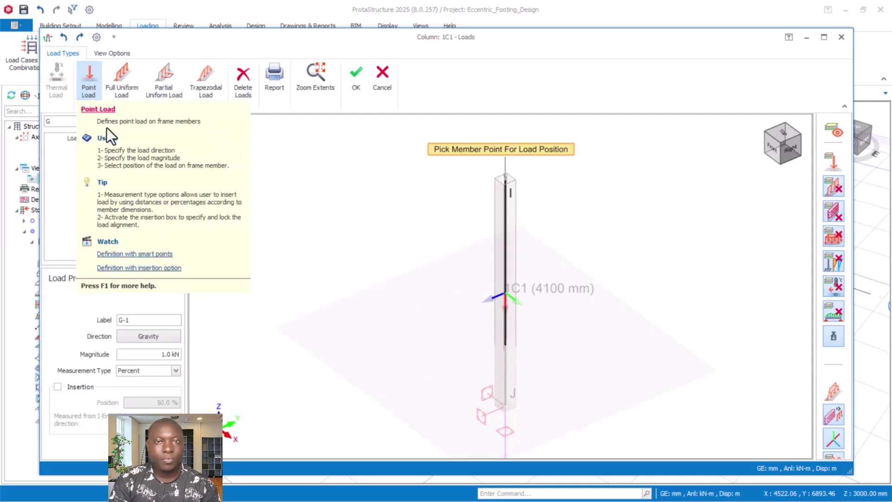
pyautogui.click(162, 356)
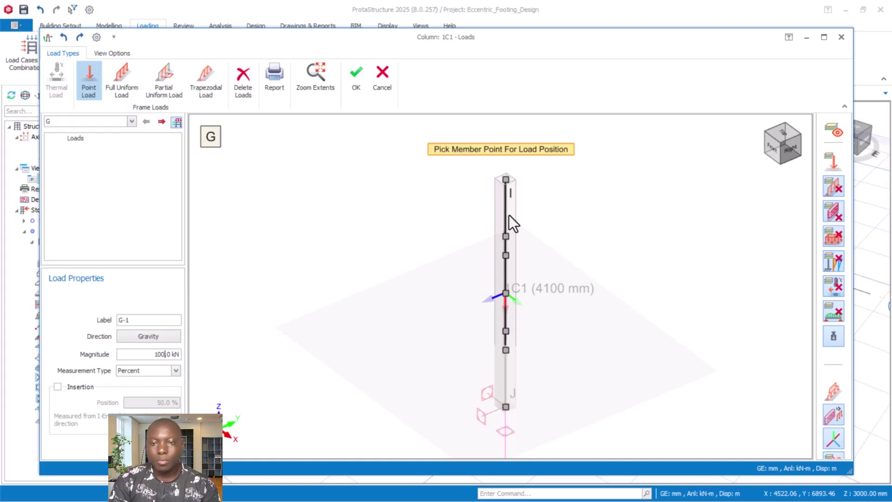
pyautogui.click(504, 177)
pyautogui.scroll(4, 530, 139)
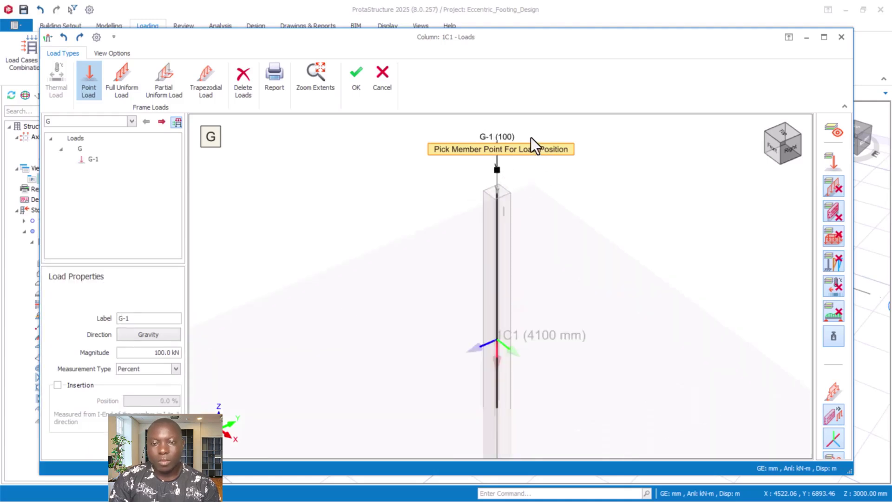
pyautogui.moveTo(472, 253); pyautogui.dragTo(411, 214, button='middle')
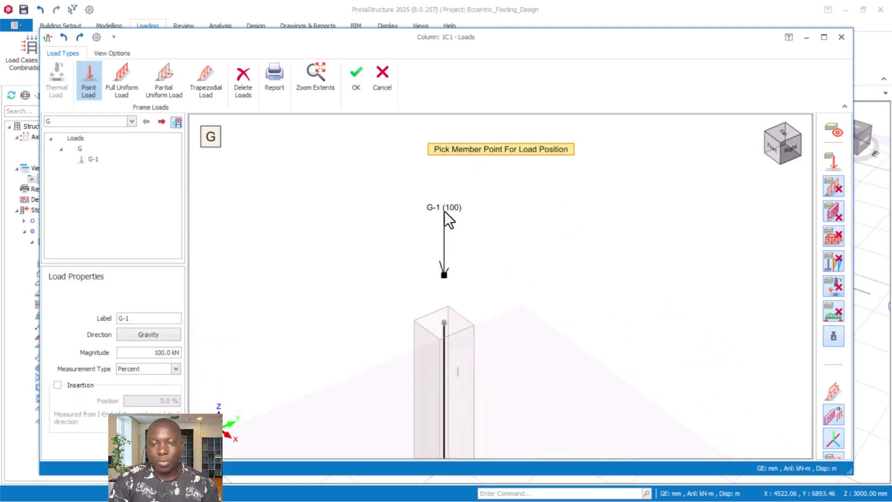
pyautogui.scroll(-5, 478, 322)
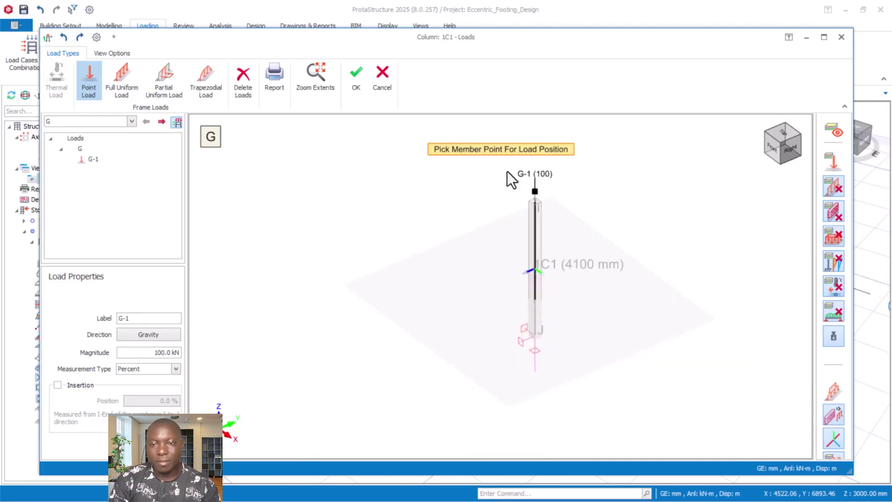
pyautogui.click(356, 76)
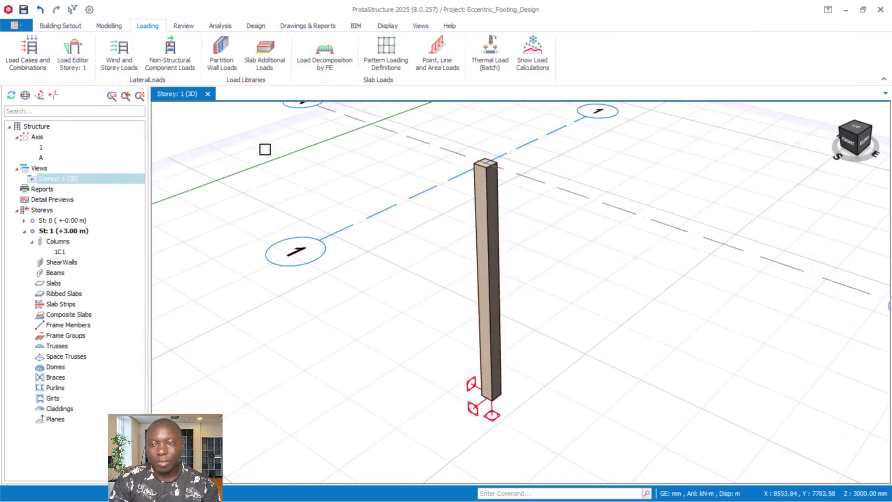
# Step: Save the project and run the building model check, which reports zero errors
pyautogui.click(21, 10)
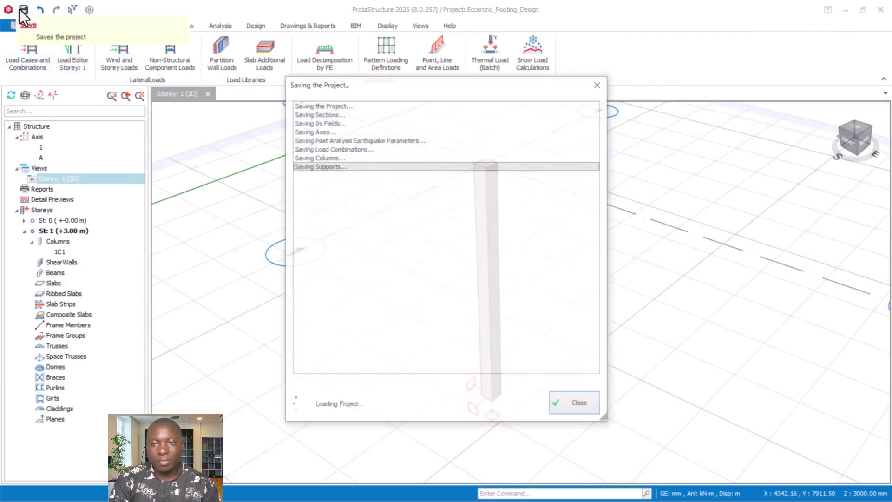
pyautogui.click(219, 25)
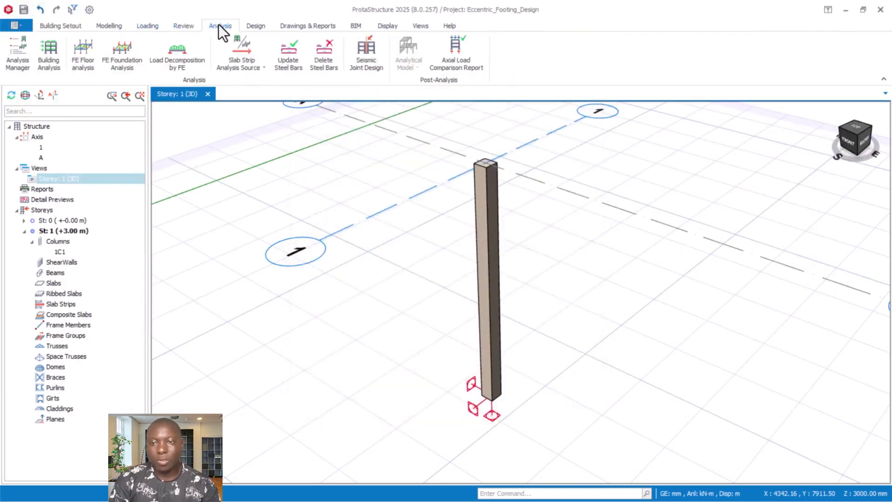
pyautogui.click(39, 49)
pyautogui.click(415, 73)
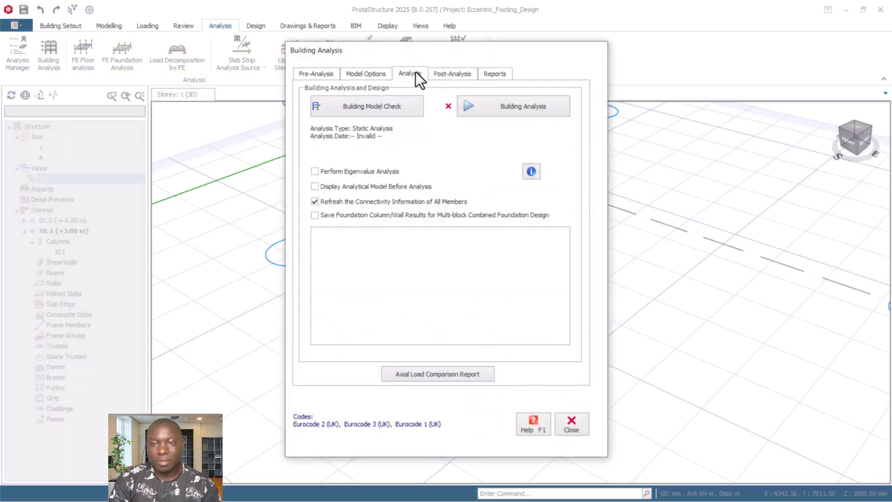
pyautogui.click(362, 106)
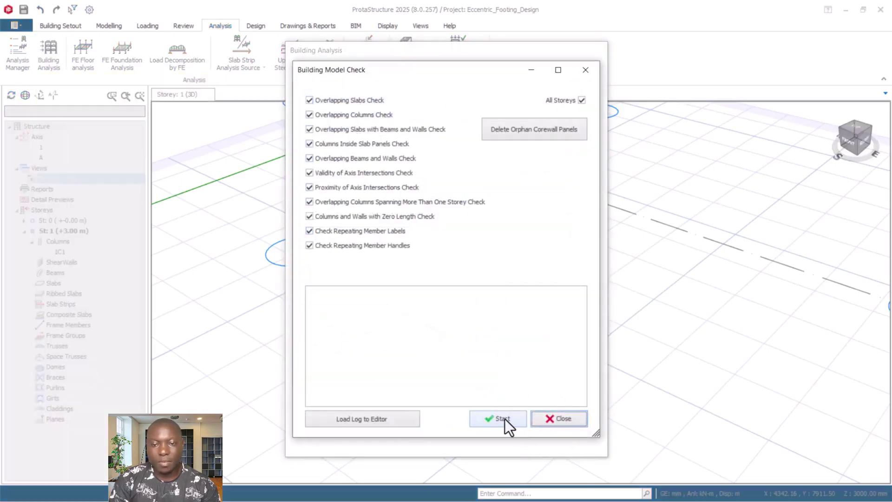
pyautogui.click(504, 419)
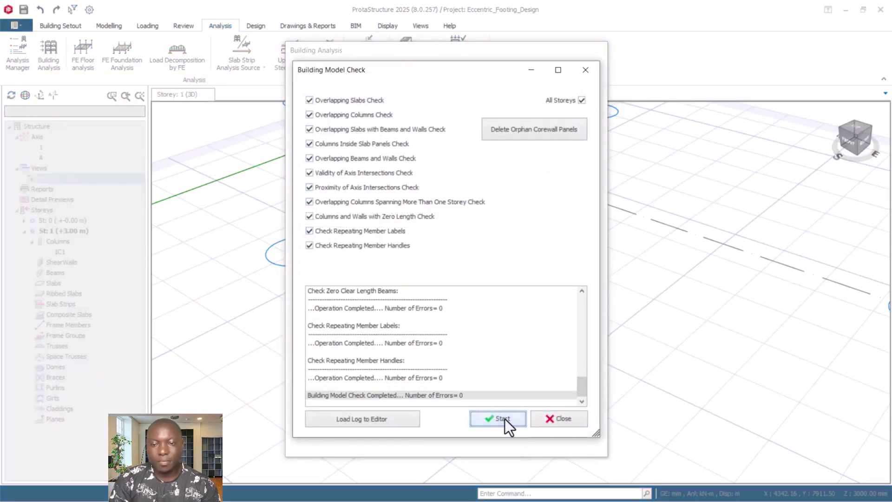
pyautogui.click(560, 424)
# Step: Run the building analysis with the batch design options, completing in 4.34 seconds
pyautogui.click(492, 115)
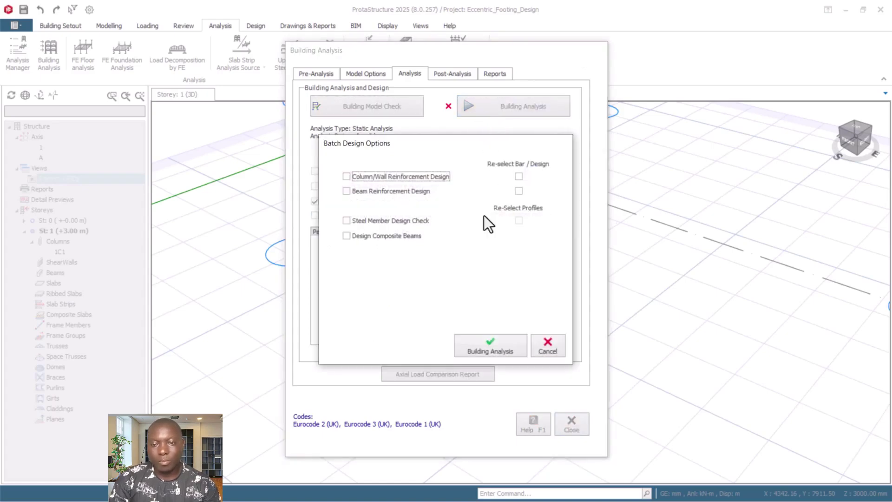
pyautogui.click(490, 349)
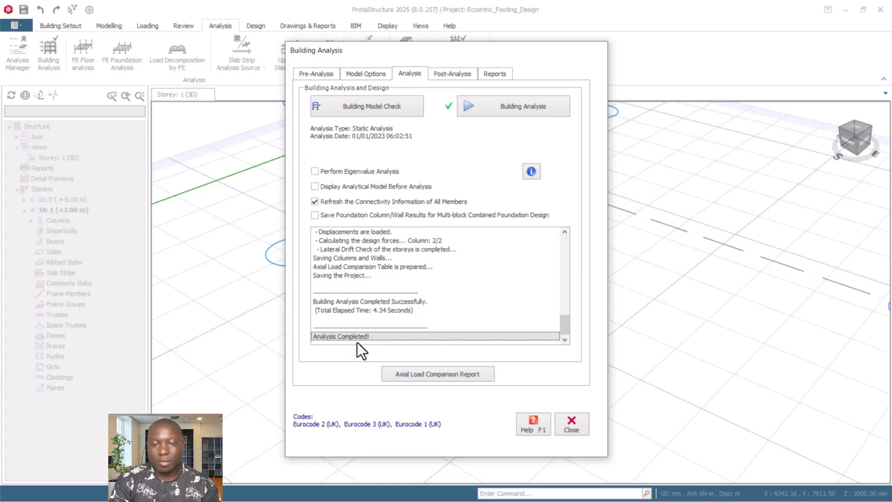
pyautogui.click(573, 429)
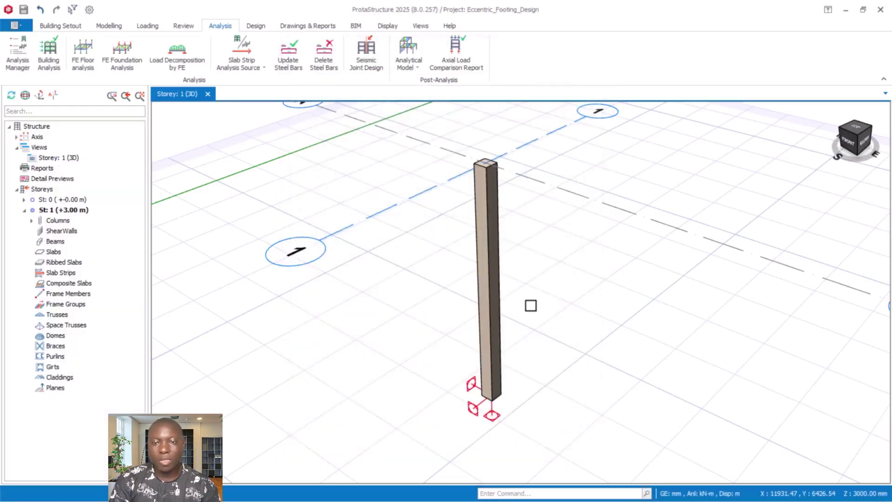
pyautogui.moveTo(496, 302); pyautogui.dragTo(521, 292, button='middle')
# Step: Design column 1C1 interactively, accepting 4H12 bars (452 mm², 0.89%) at utilisation 0.11
pyautogui.click(505, 264)
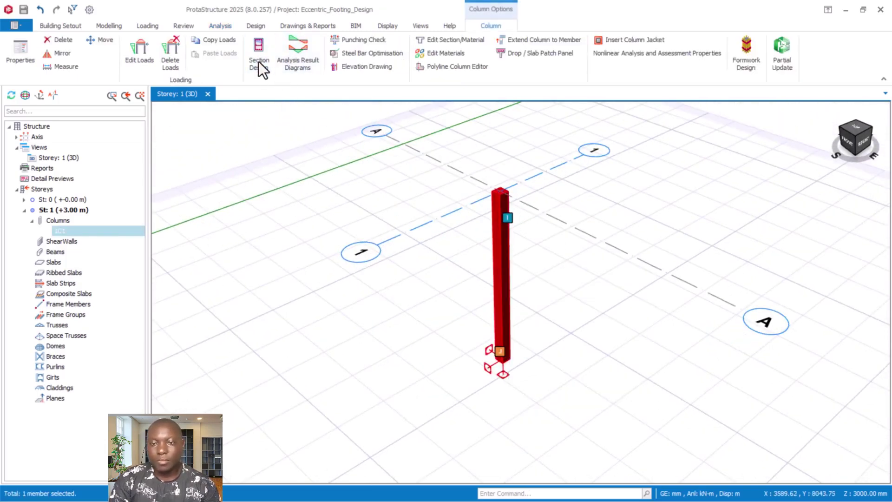
pyautogui.click(258, 61)
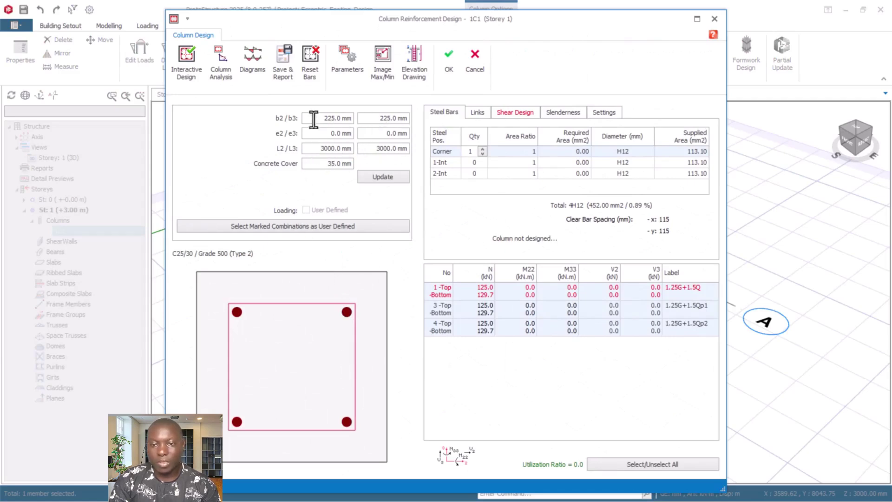
pyautogui.click(189, 67)
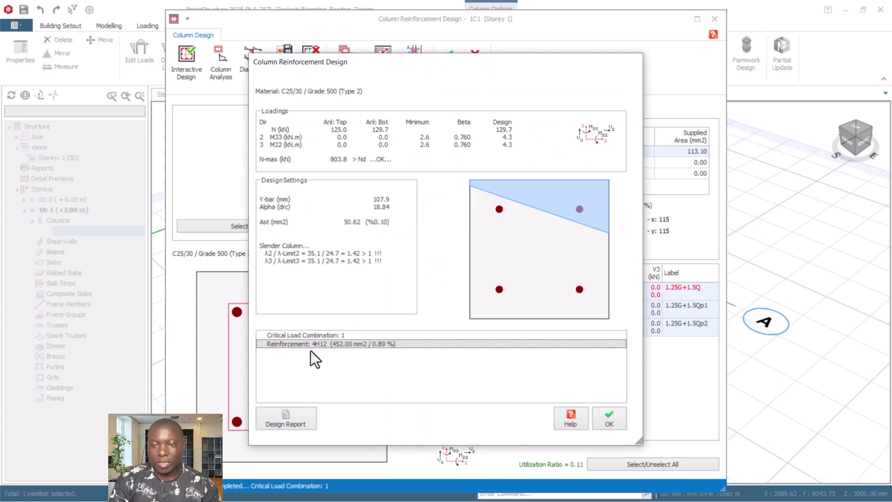
pyautogui.click(603, 422)
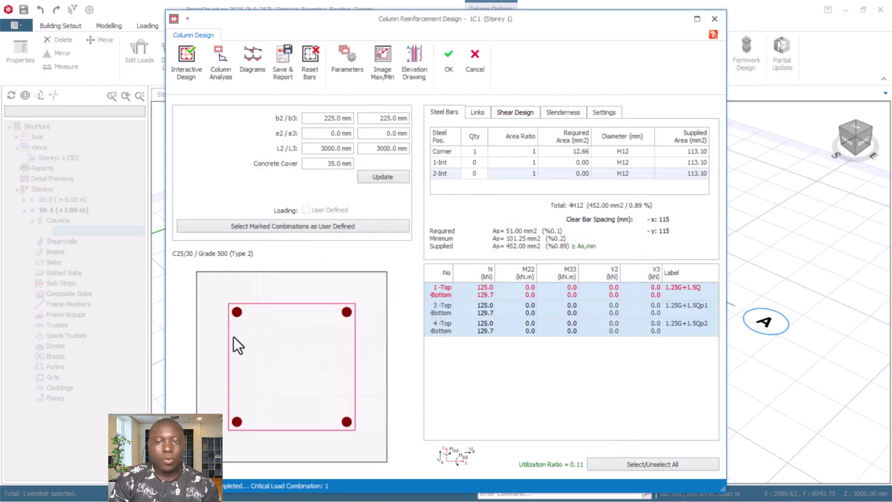
pyautogui.click(456, 63)
# Step: Activate storey 0 and insert pad footing F-1C1, 1000x1000 mm, 400 mm deep, under column 1C1
pyautogui.click(598, 415)
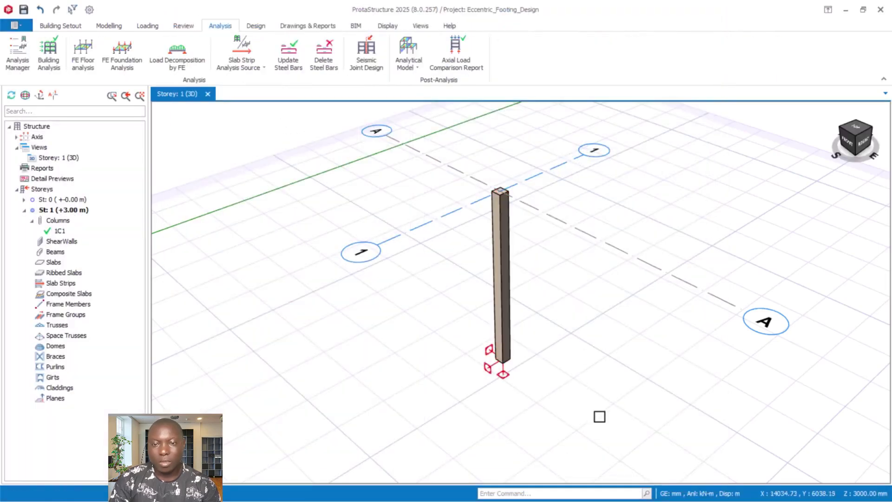
pyautogui.click(58, 201)
pyautogui.doubleClick(58, 201)
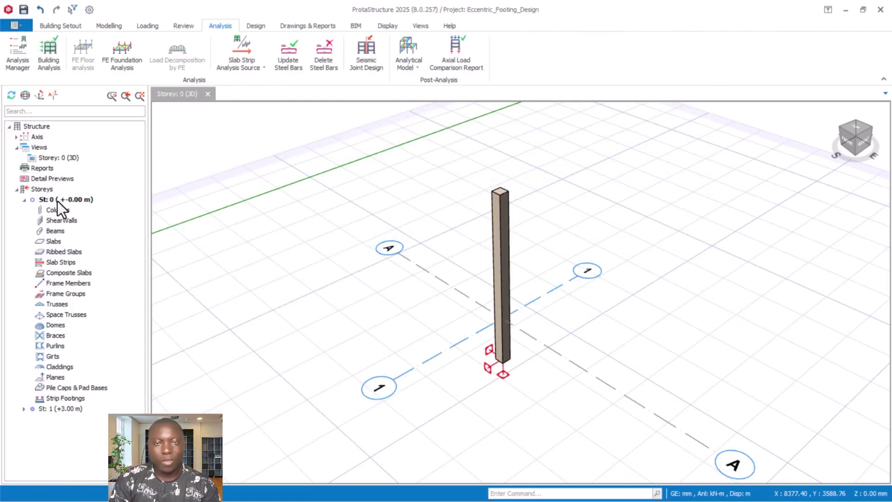
pyautogui.scroll(3, 529, 437)
pyautogui.click(493, 320)
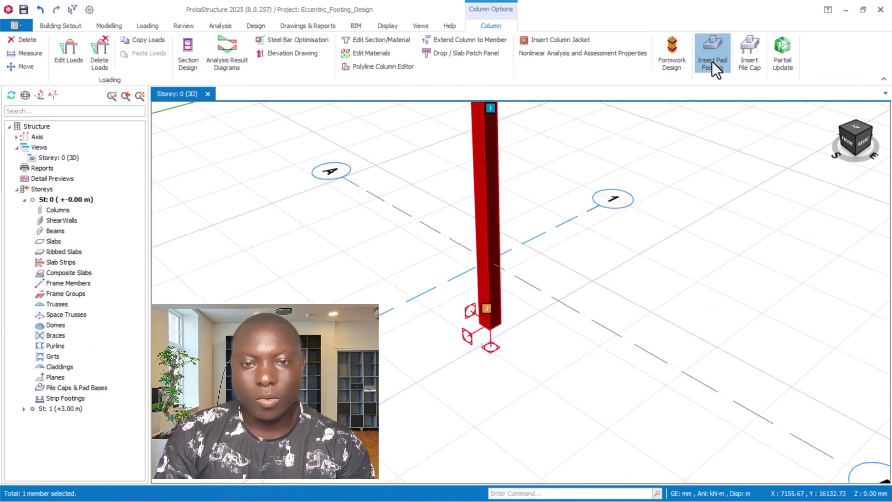
pyautogui.click(711, 67)
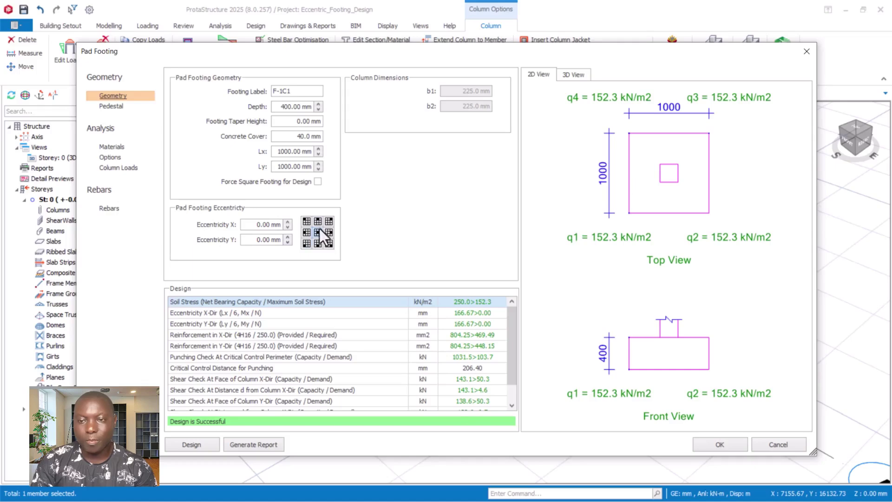
# Step: Try the column position presets, then enter -387.50 mm as the footing's Eccentricity X
pyautogui.click(305, 232)
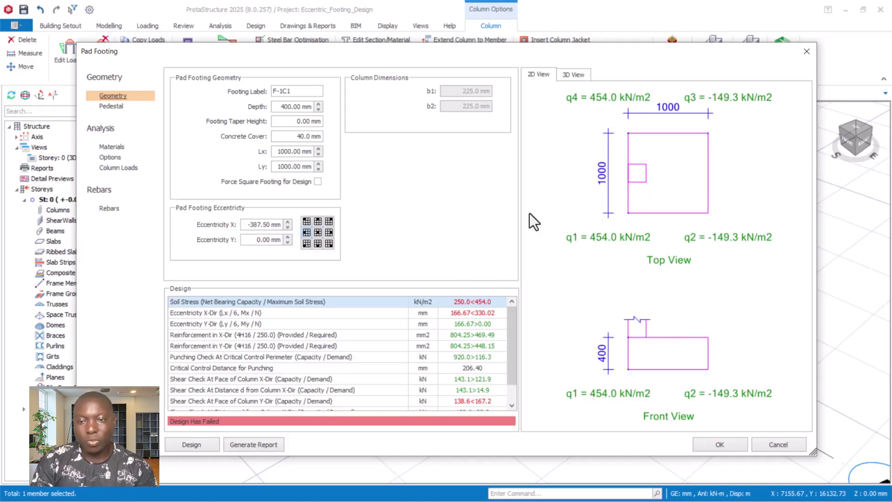
pyautogui.click(321, 223)
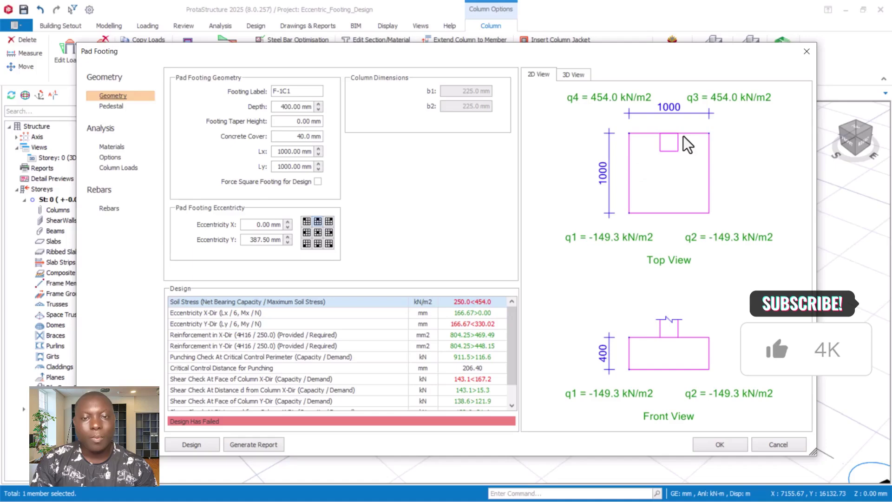
pyautogui.click(329, 222)
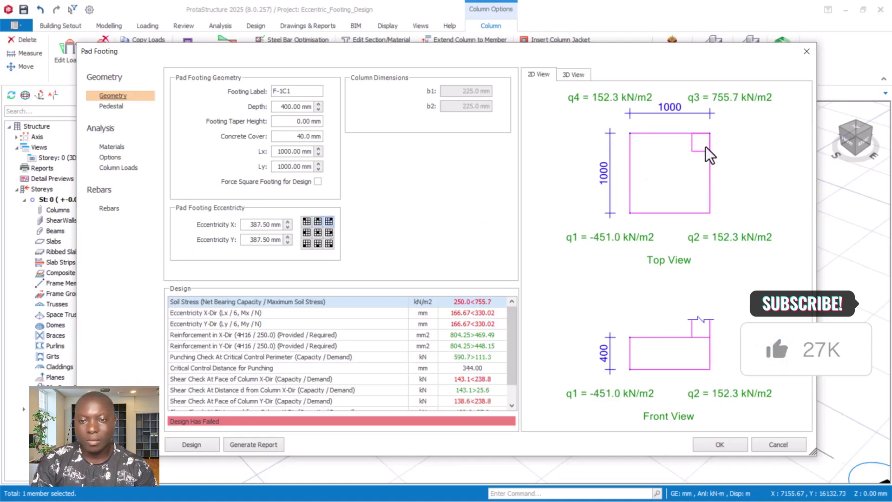
pyautogui.click(330, 235)
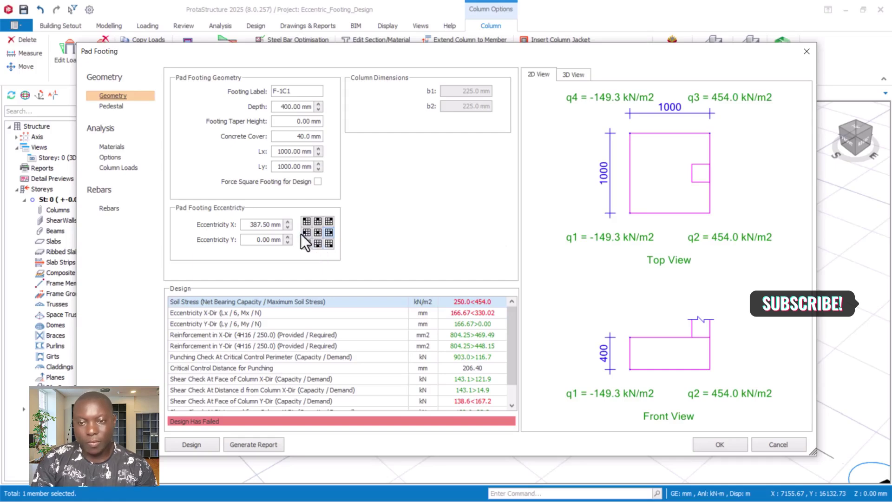
pyautogui.click(316, 232)
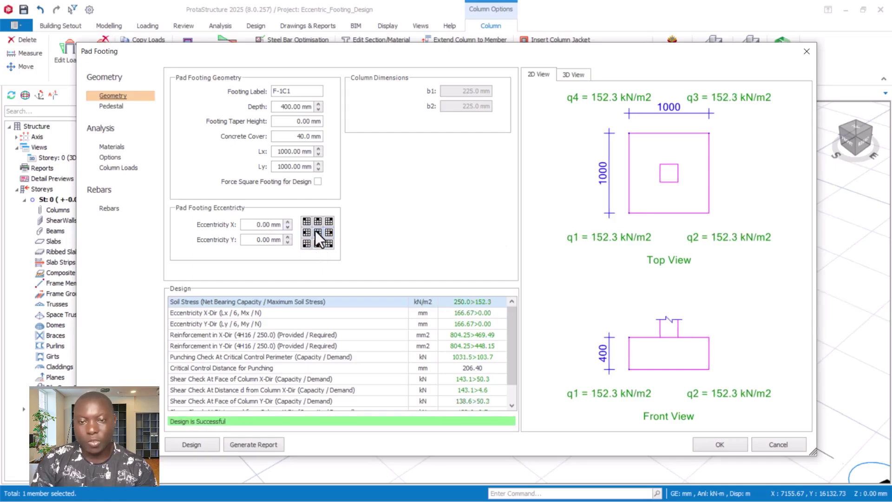
pyautogui.doubleClick(258, 224)
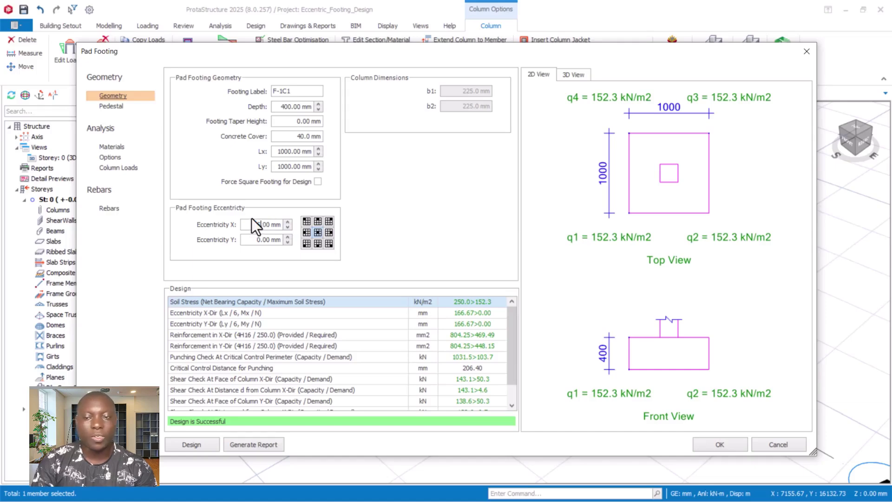
pyautogui.write('-387.5')
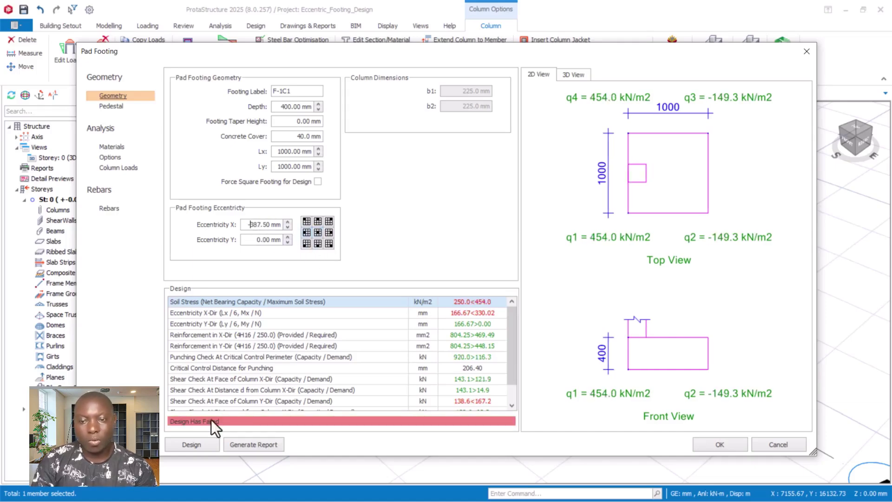
# Step: Design the footing at -387.50 mm, then redesign it with the column at the top-left corner
pyautogui.click(201, 444)
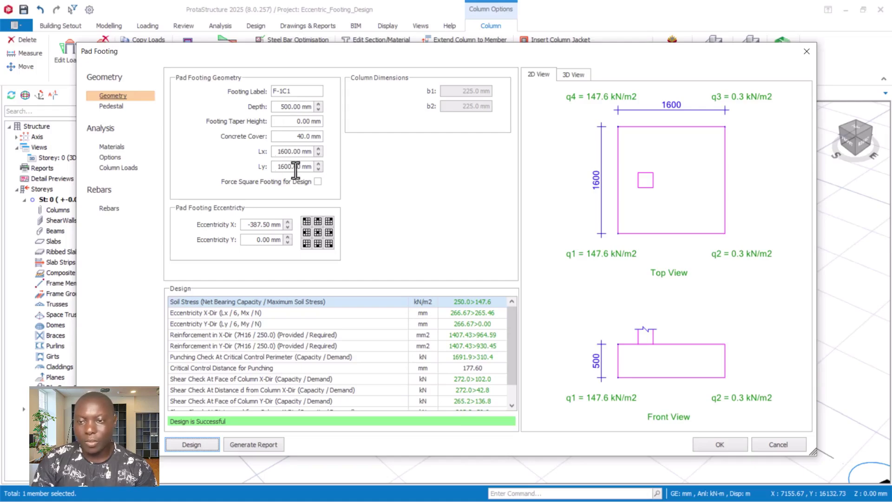
pyautogui.click(307, 223)
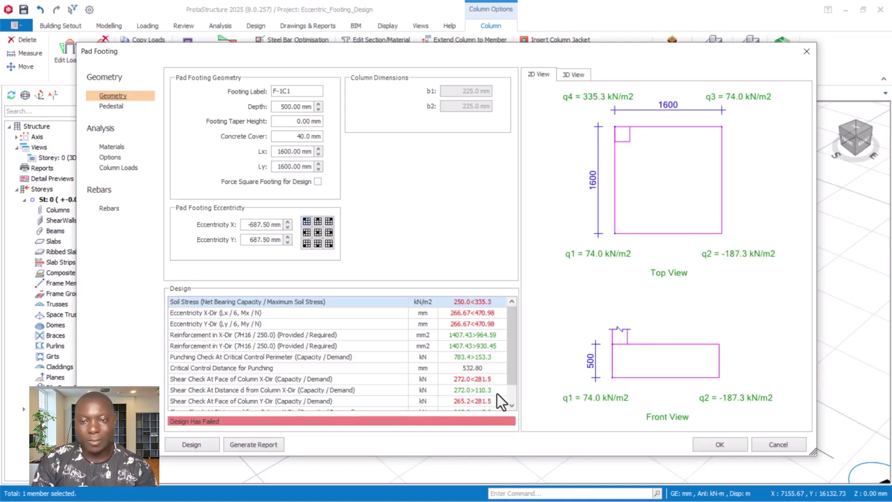
pyautogui.click(186, 446)
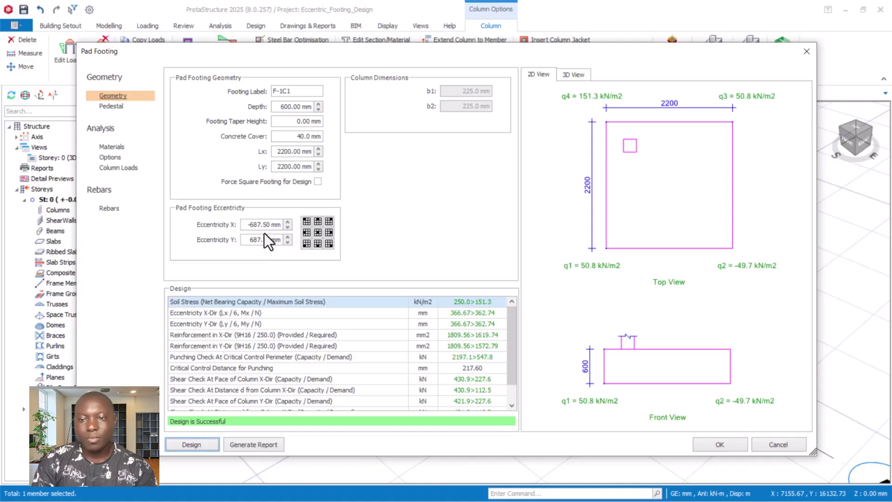
# Step: Recentre the column, set Eccentricity X to -500 mm and redesign to 1900 × 1800 × 400 mm
pyautogui.click(319, 232)
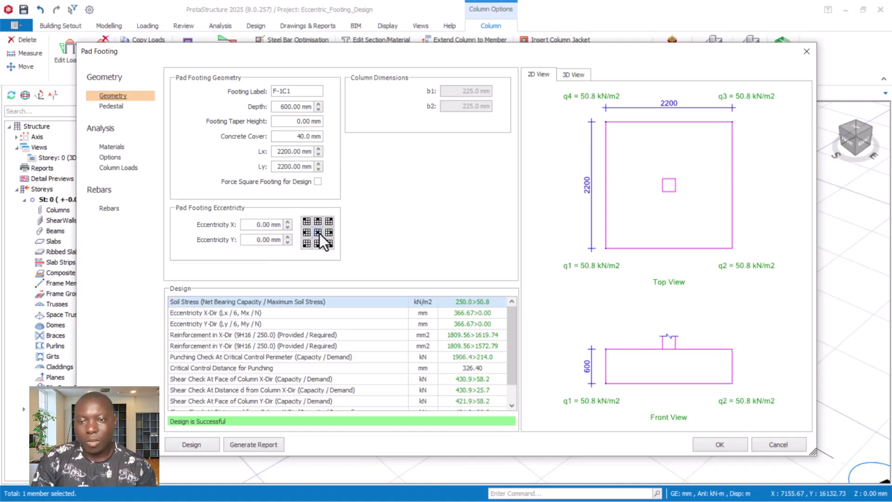
pyautogui.doubleClick(258, 224)
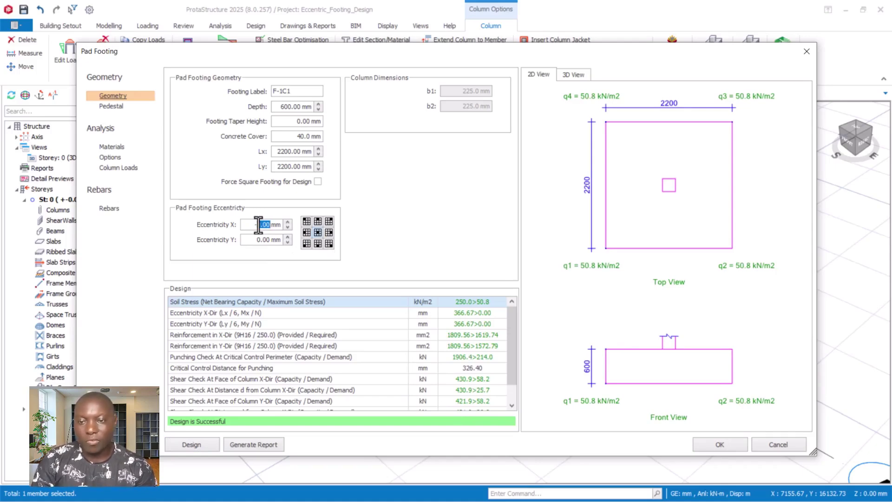
pyautogui.click(258, 224)
pyautogui.press('Return')
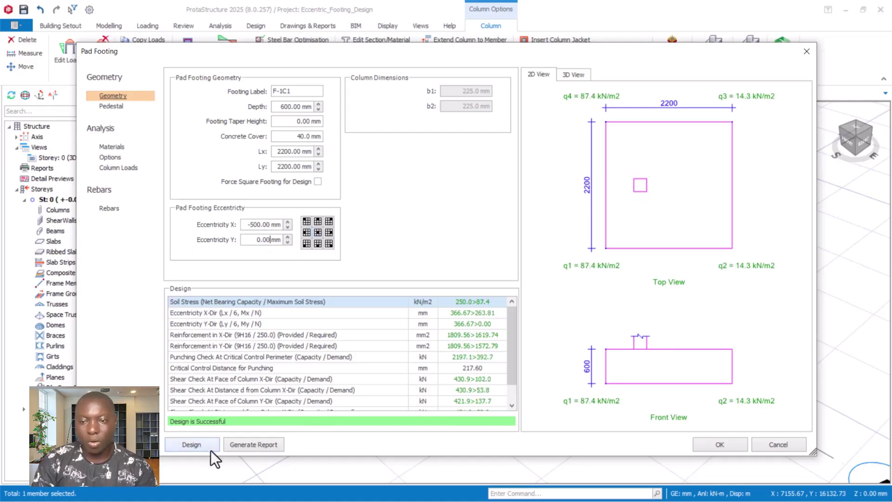
pyautogui.click(193, 445)
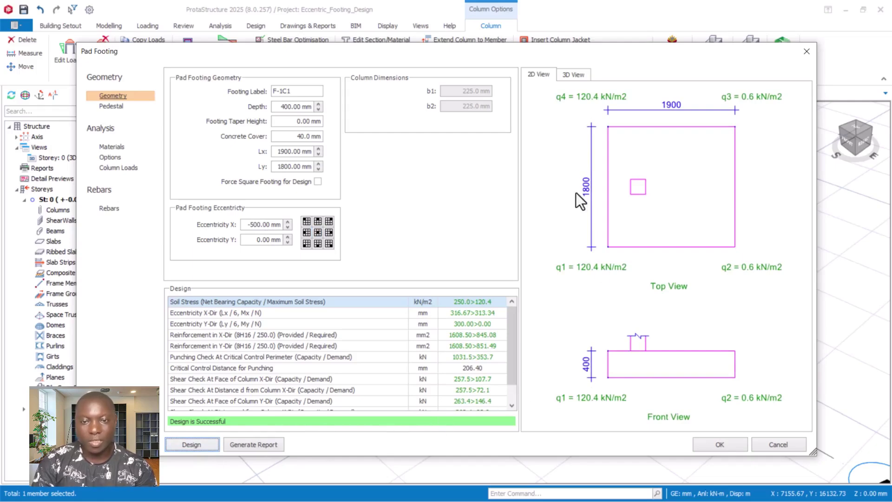
# Step: Show the footing reinforcement in the 3D View, tilted so the column stands upright
pyautogui.click(578, 78)
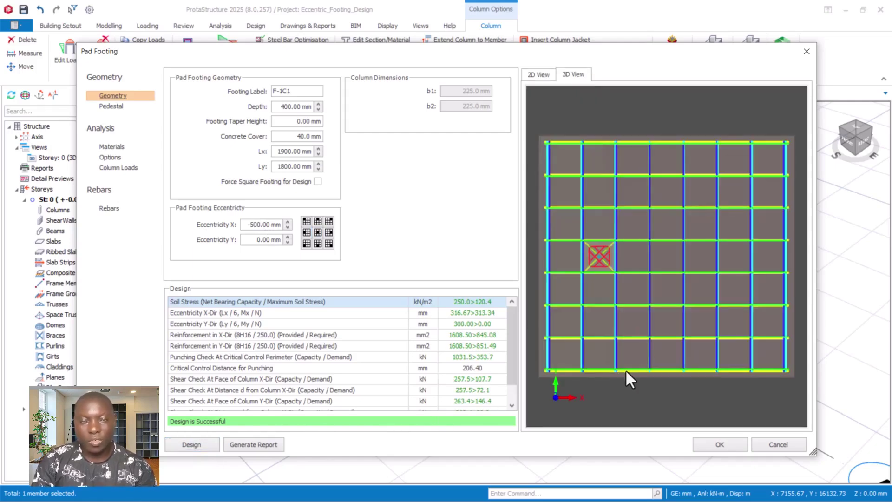
pyautogui.moveTo(625, 370); pyautogui.dragTo(606, 309)
pyautogui.scroll(-5, 615, 327)
pyautogui.scroll(5, 644, 330)
pyautogui.scroll(-2, 606, 310)
pyautogui.scroll(-2, 607, 319)
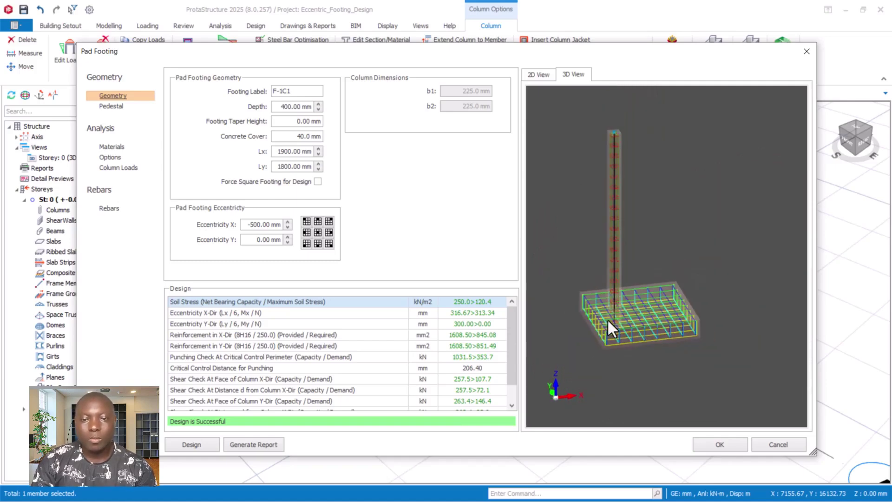
pyautogui.scroll(3, 603, 322)
pyautogui.scroll(-2, 619, 314)
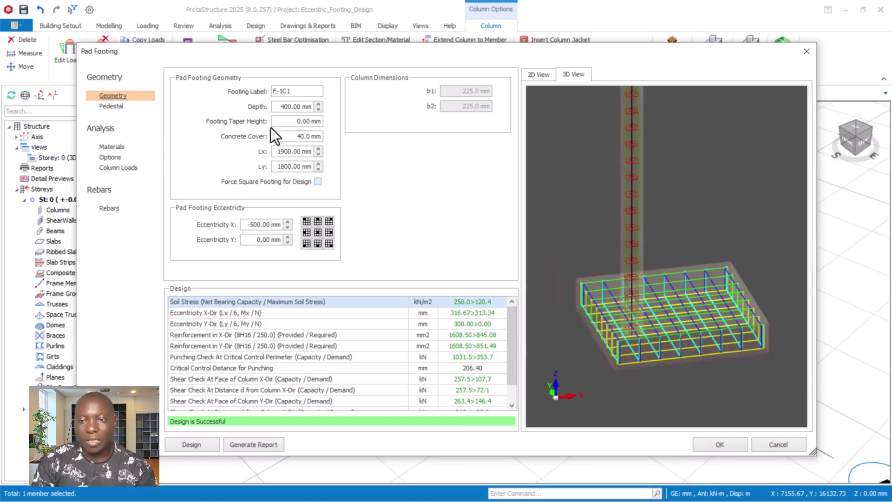
pyautogui.scroll(2, 650, 379)
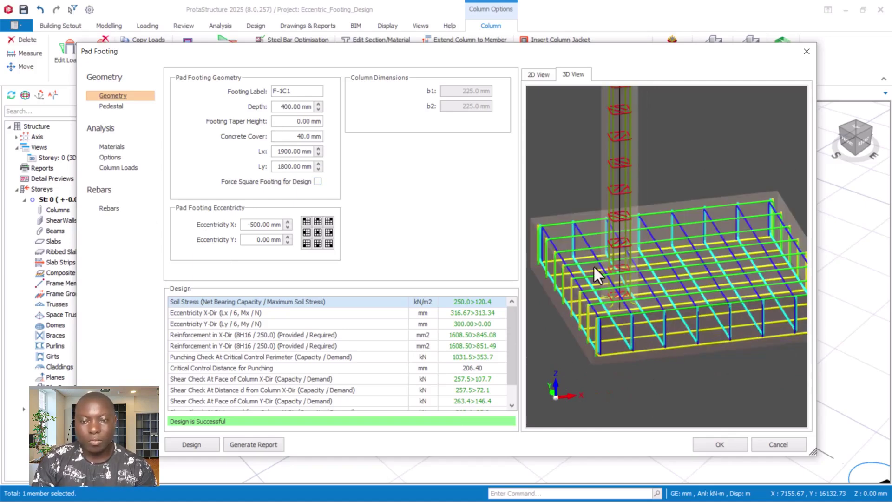
# Step: Untick Top Rebar X and Y in Rebars, leaving 8H16 bottom bars at 250 mm each way
pyautogui.click(106, 213)
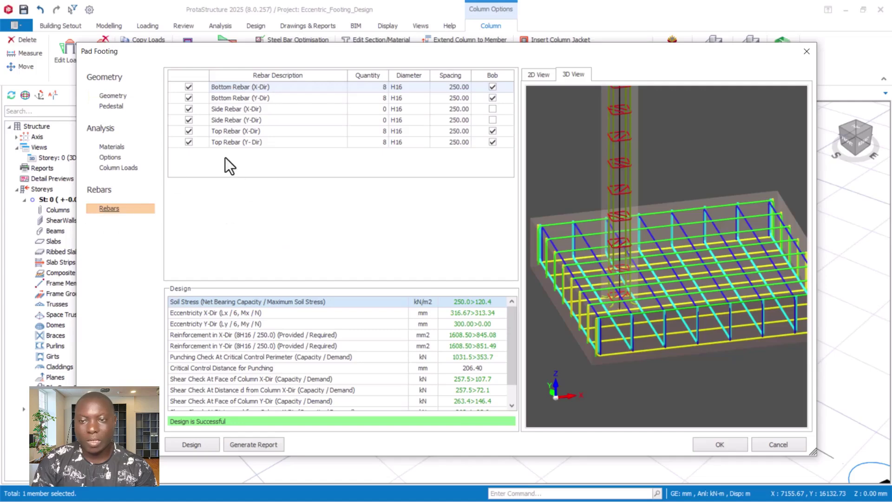
pyautogui.click(189, 142)
pyautogui.click(189, 130)
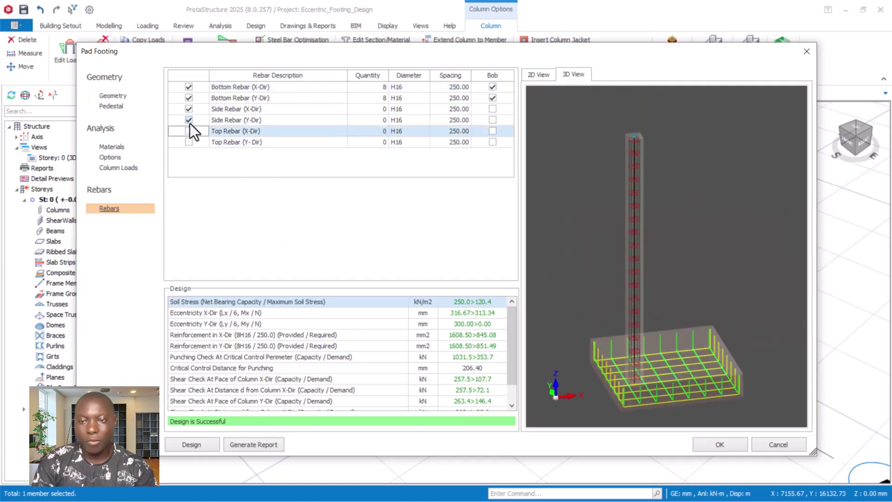
pyautogui.scroll(2, 650, 400)
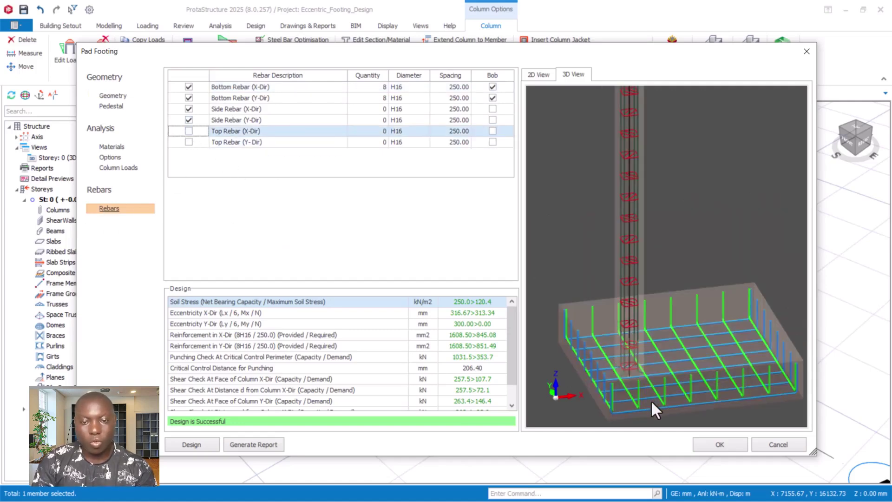
pyautogui.moveTo(651, 400); pyautogui.dragTo(638, 368)
pyautogui.scroll(-3, 655, 400)
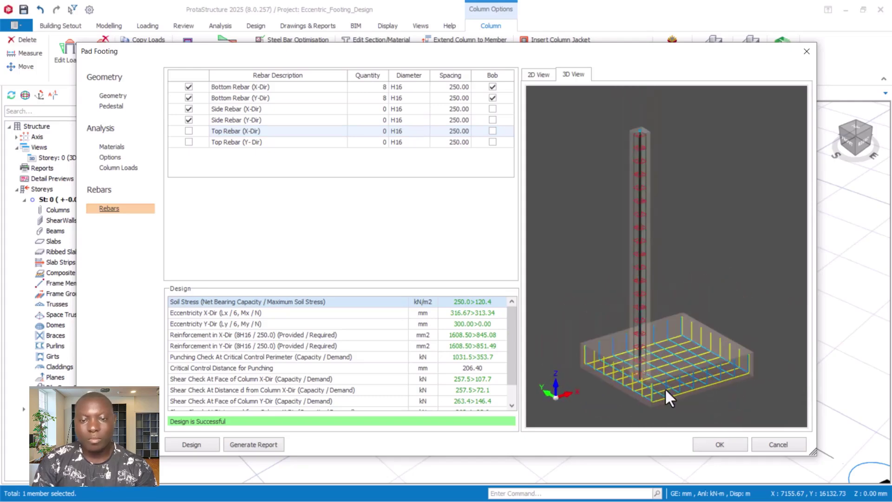
pyautogui.scroll(3, 666, 392)
pyautogui.scroll(-3, 665, 400)
pyautogui.moveTo(664, 403); pyautogui.dragTo(619, 396)
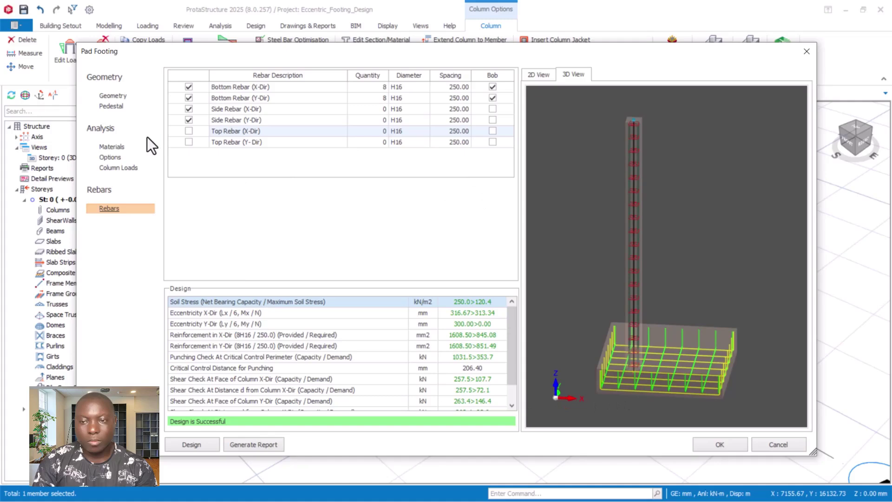
pyautogui.click(113, 96)
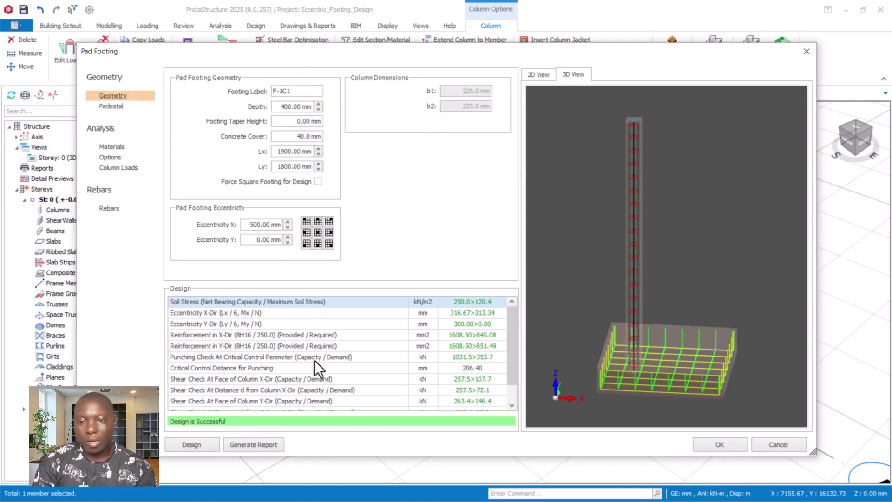
# Step: Accept the eccentric pad footing design under column 1C1 and save the project
pyautogui.click(537, 74)
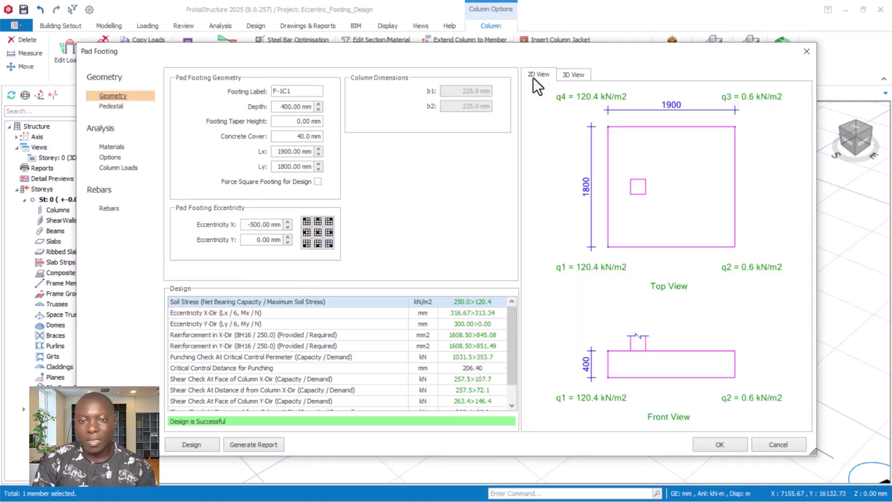
pyautogui.click(716, 444)
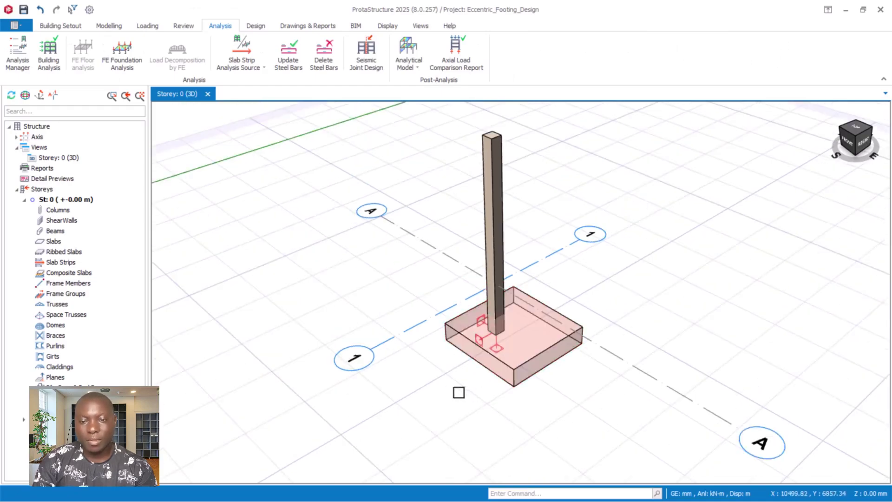
pyautogui.moveTo(459, 392)
pyautogui.mouseDown(button='middle')
pyautogui.moveTo(497, 378)
pyautogui.moveTo(514, 358)
pyautogui.moveTo(492, 340)
pyautogui.moveTo(404, 364)
pyautogui.moveTo(480, 378)
pyautogui.moveTo(464, 368)
pyautogui.moveTo(479, 375)
pyautogui.moveTo(454, 390)
pyautogui.moveTo(560, 425)
pyautogui.mouseUp(button='middle')
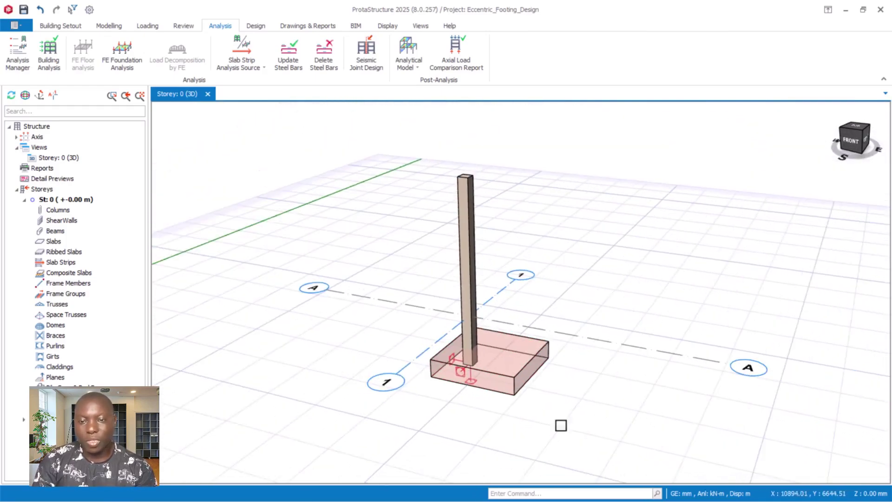
pyautogui.click(22, 9)
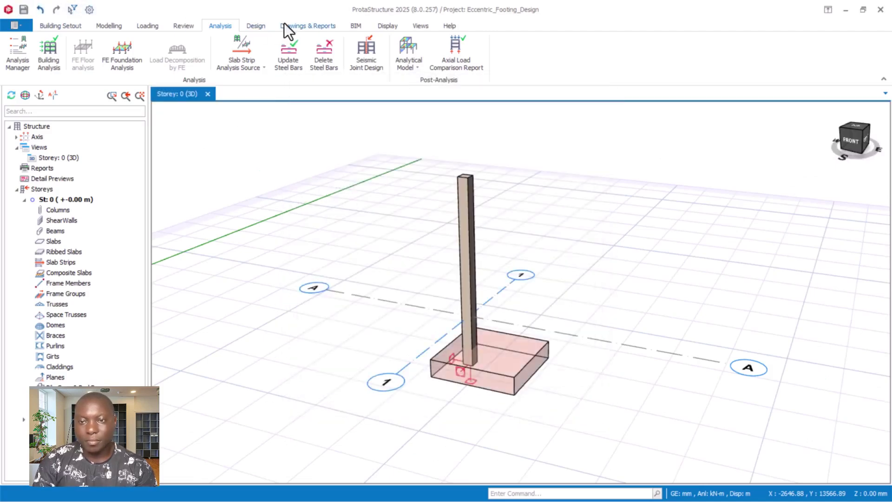
# Step: Show the Drawings & Reports tools from the Design ribbon
pyautogui.click(254, 25)
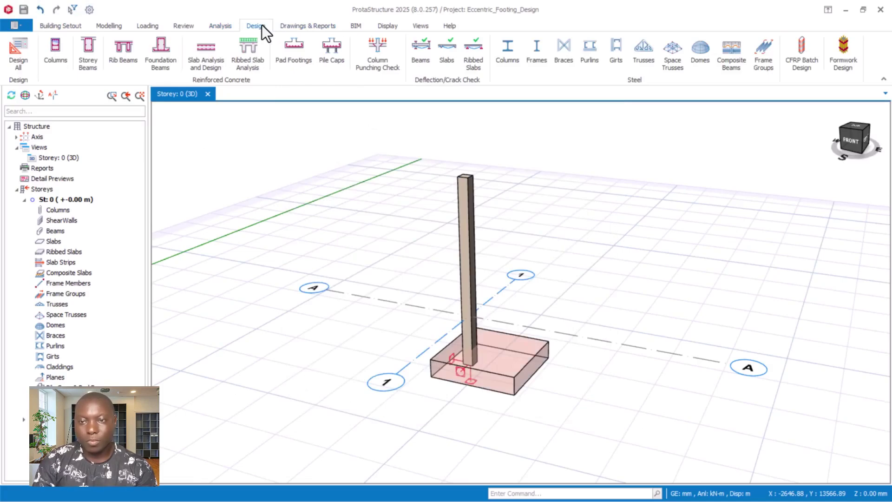
pyautogui.click(291, 26)
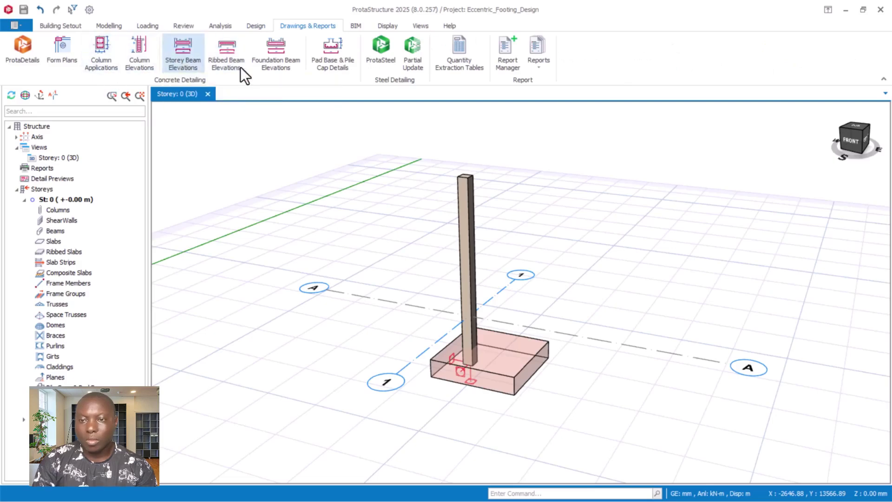
# Step: Generate and update the Pad Footing Details drawing of F-1C1 with 8H16-250 bars
pyautogui.click(331, 62)
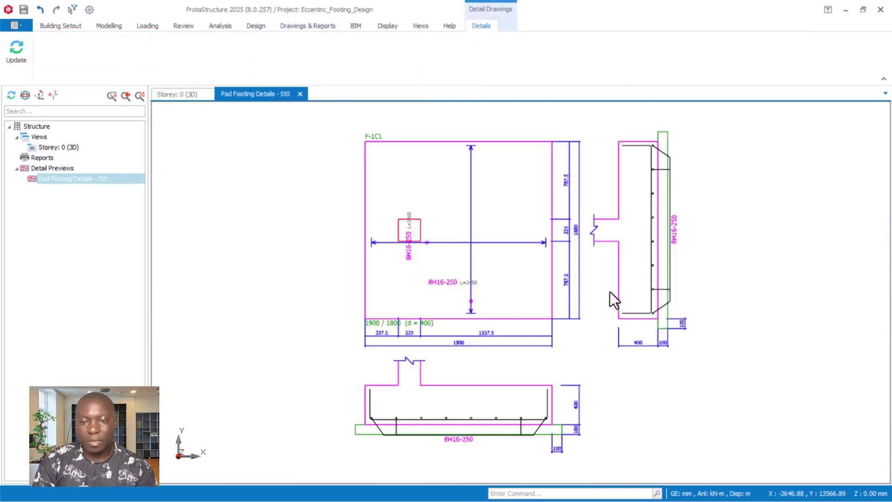
pyautogui.scroll(1, 619, 255)
pyautogui.scroll(-1, 435, 239)
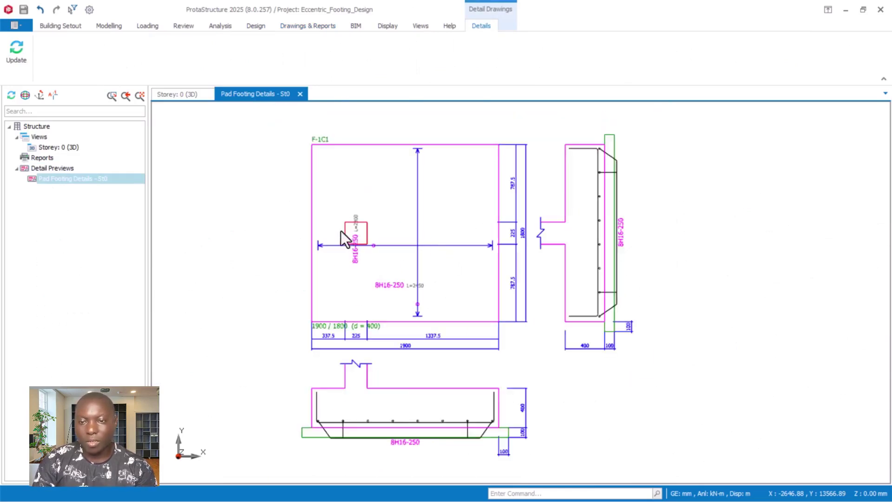
pyautogui.scroll(2, 344, 234)
pyautogui.scroll(-1, 349, 221)
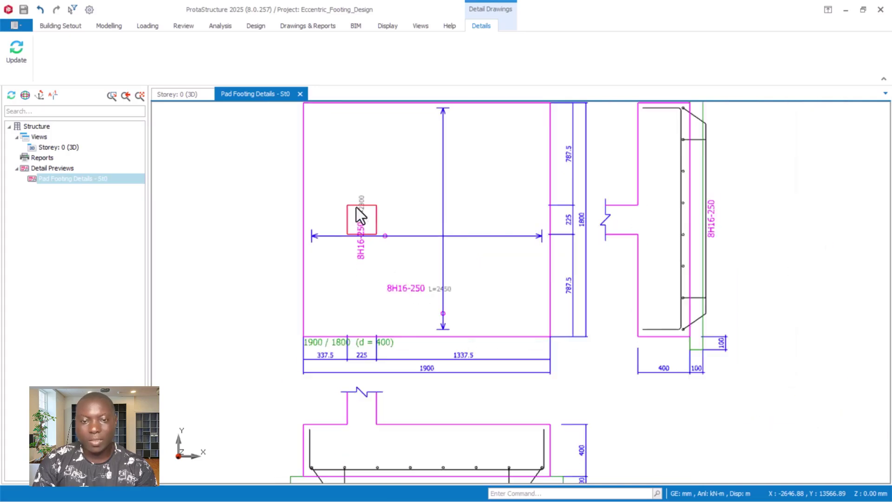
pyautogui.scroll(-1, 371, 331)
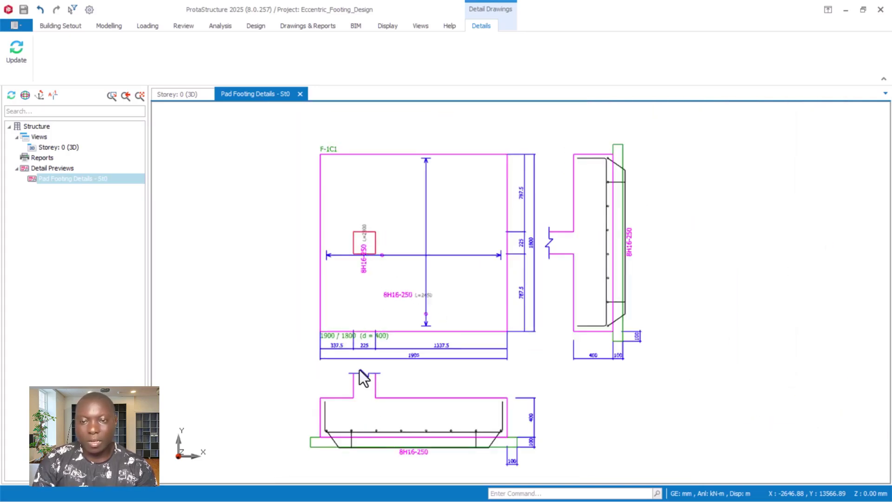
pyautogui.click(22, 59)
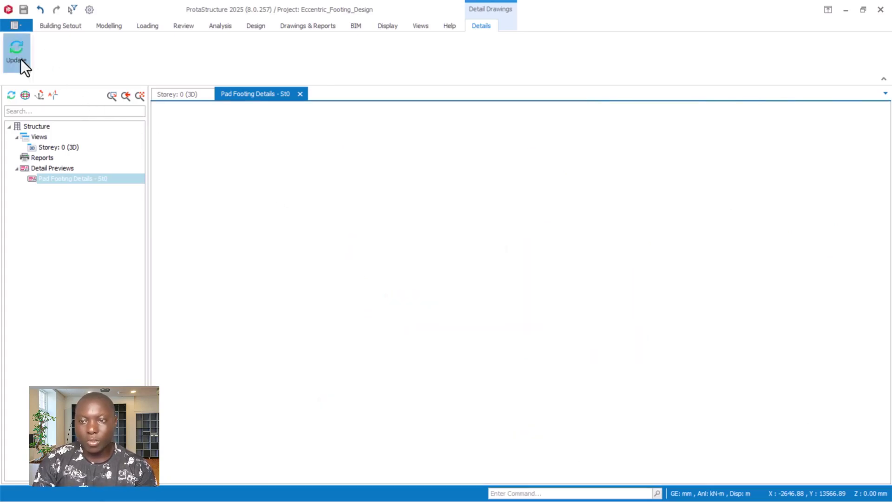
pyautogui.click(311, 26)
# Step: Generate and review the 1C1 column elevation with 14H8-225 links, then close it for the footing details
pyautogui.click(135, 59)
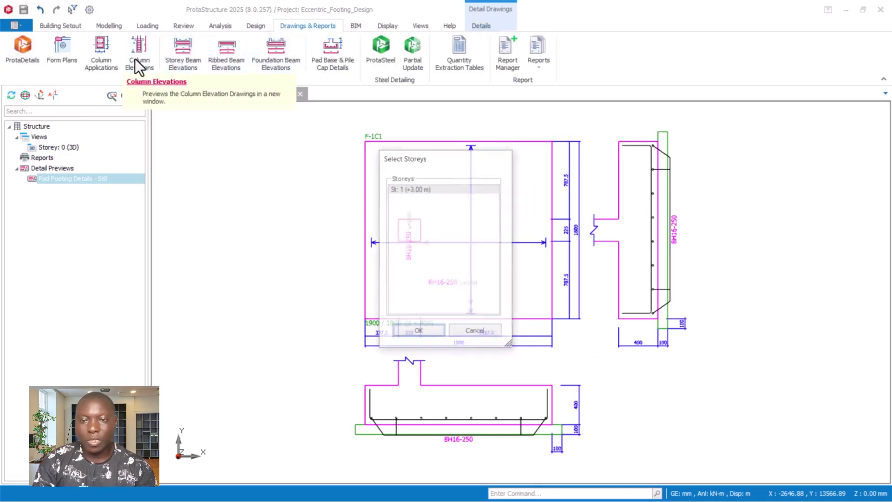
pyautogui.click(425, 332)
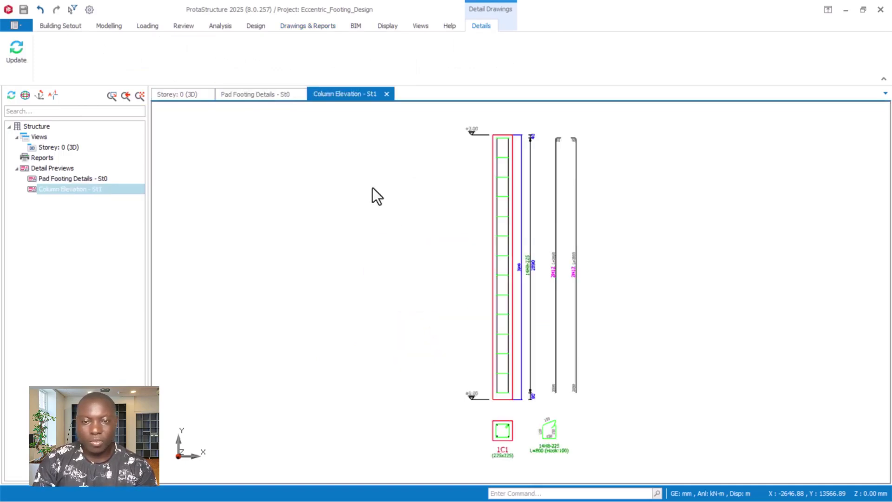
pyautogui.scroll(2, 517, 321)
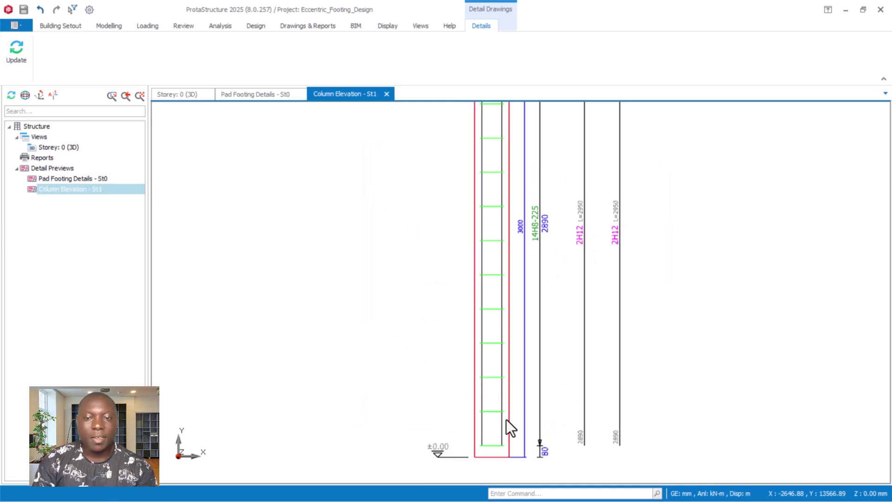
pyautogui.scroll(1, 502, 367)
pyautogui.scroll(-2, 481, 261)
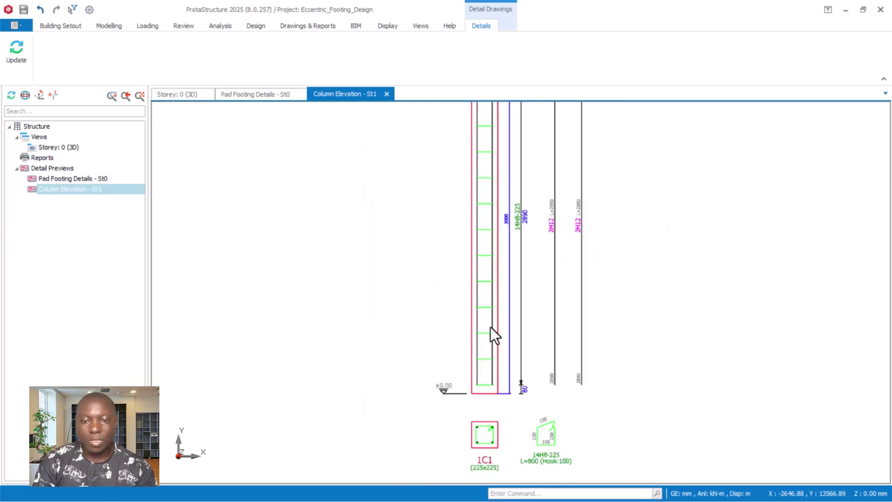
pyautogui.scroll(-1, 484, 260)
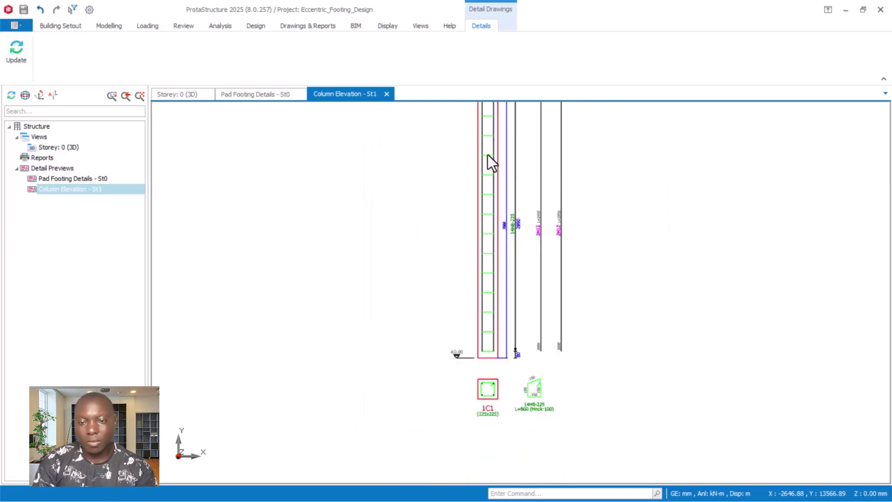
pyautogui.scroll(-1, 461, 230)
pyautogui.scroll(1, 483, 140)
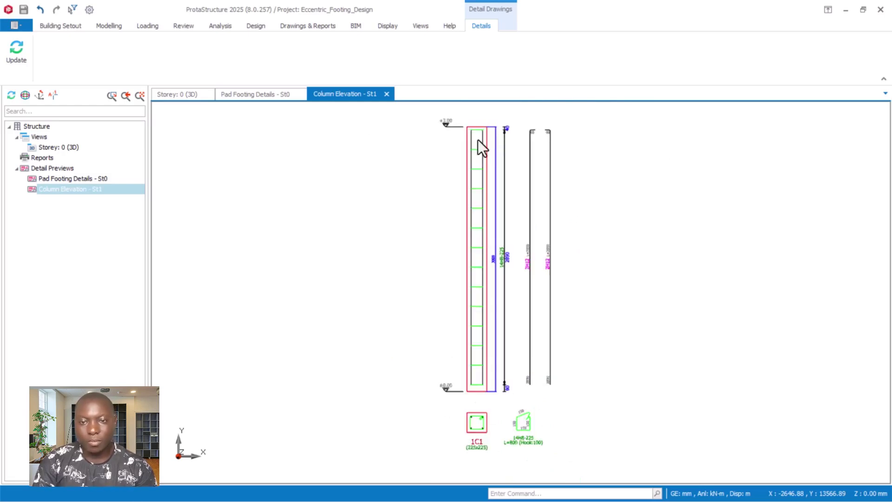
pyautogui.click(267, 94)
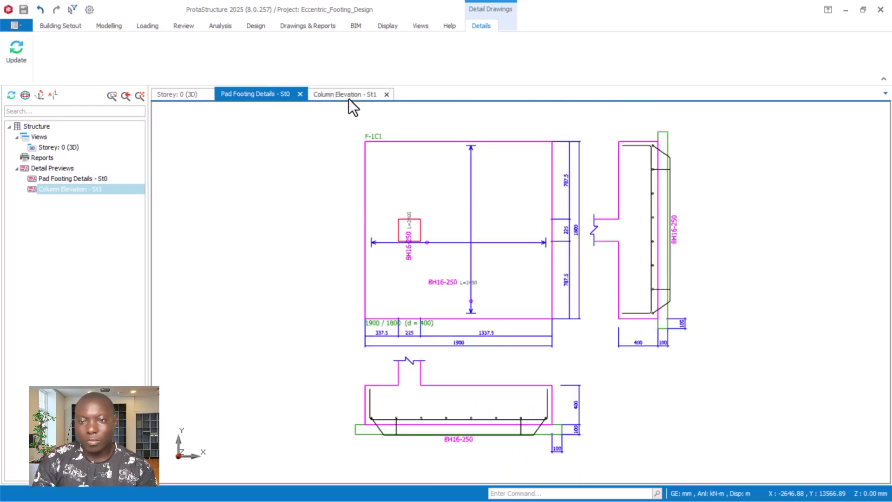
pyautogui.click(386, 94)
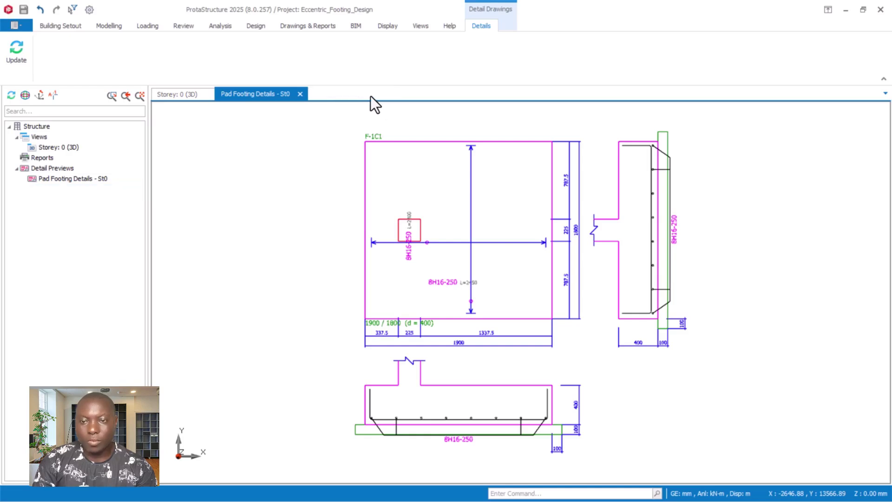
# Step: Close the Pad Footing Details - St0 preview
pyautogui.click(300, 94)
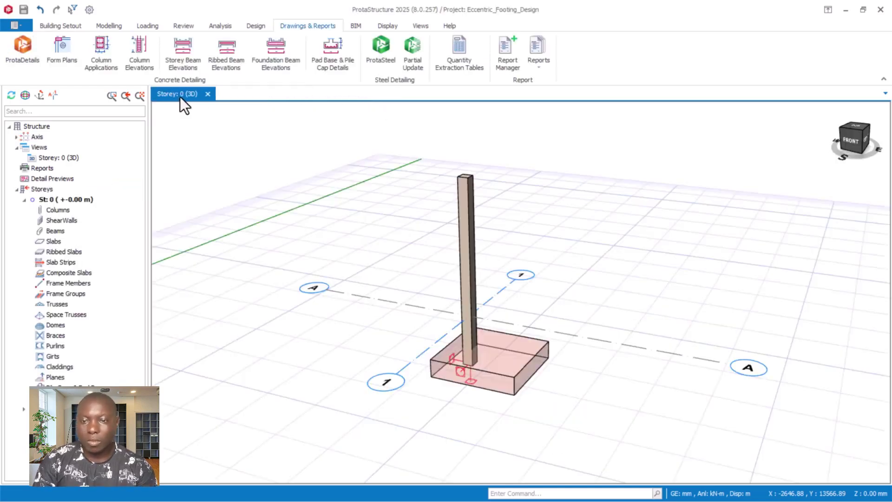
pyautogui.scroll(2, 534, 321)
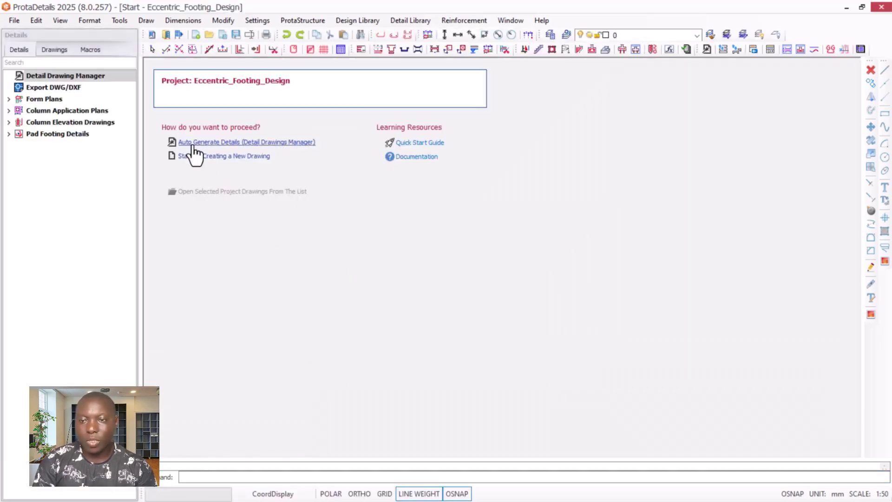
# Step: Auto-generate form plans, column plans and schedules for all storeys and place them in Drawing1.dwg
pyautogui.click(192, 154)
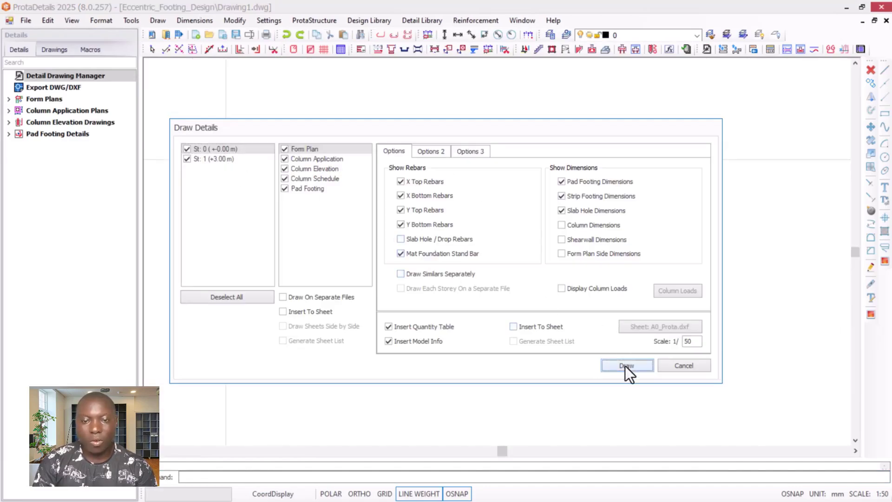
pyautogui.click(625, 364)
pyautogui.click(305, 149)
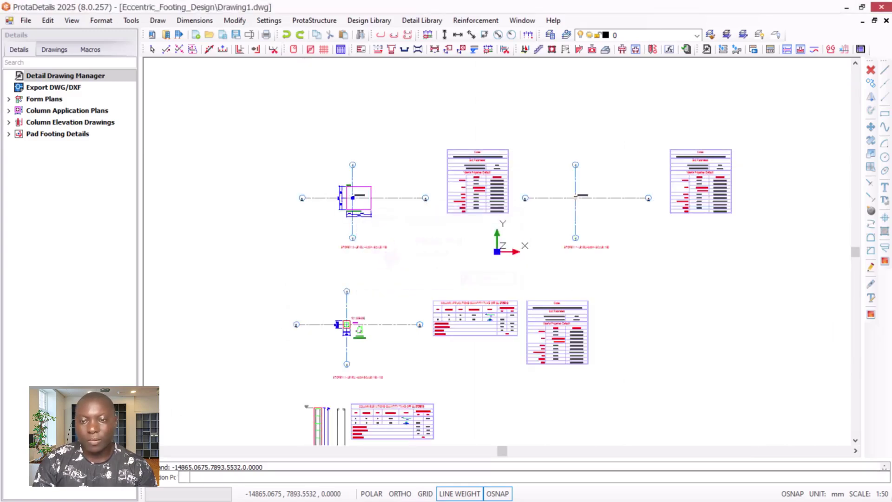
pyautogui.scroll(10, 369, 194)
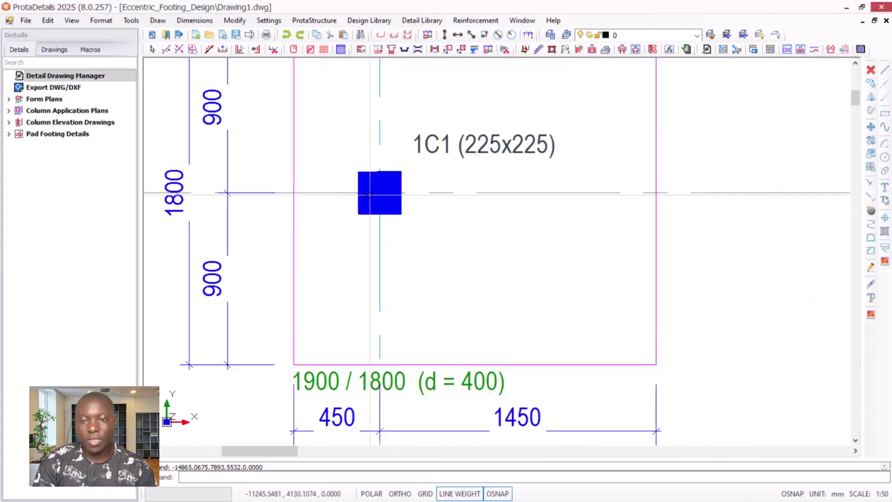
pyautogui.scroll(-4, 369, 194)
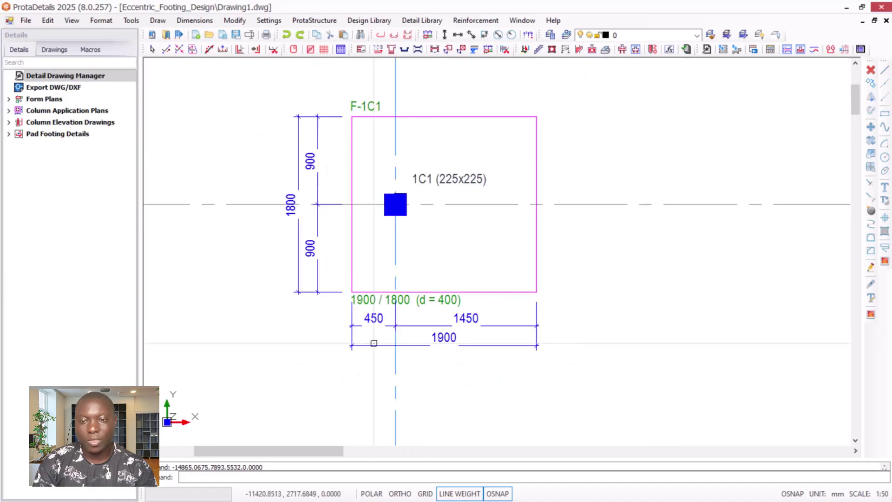
pyautogui.scroll(2, 374, 343)
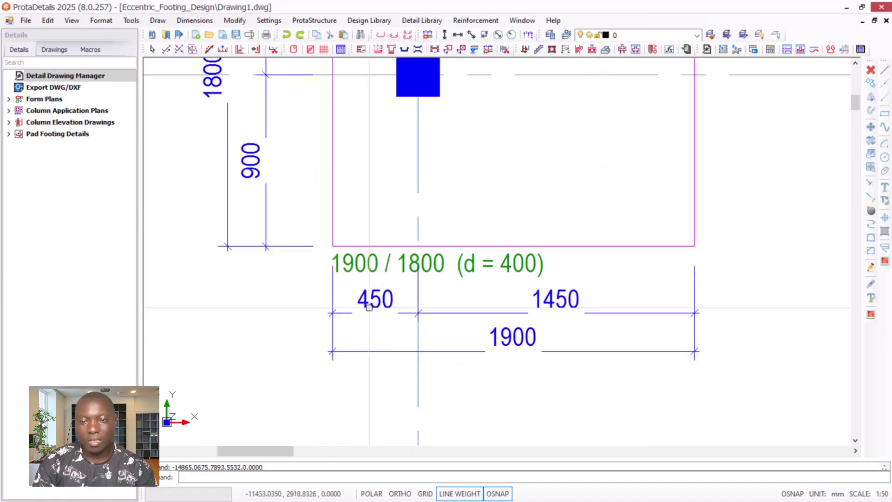
pyautogui.scroll(-2, 399, 205)
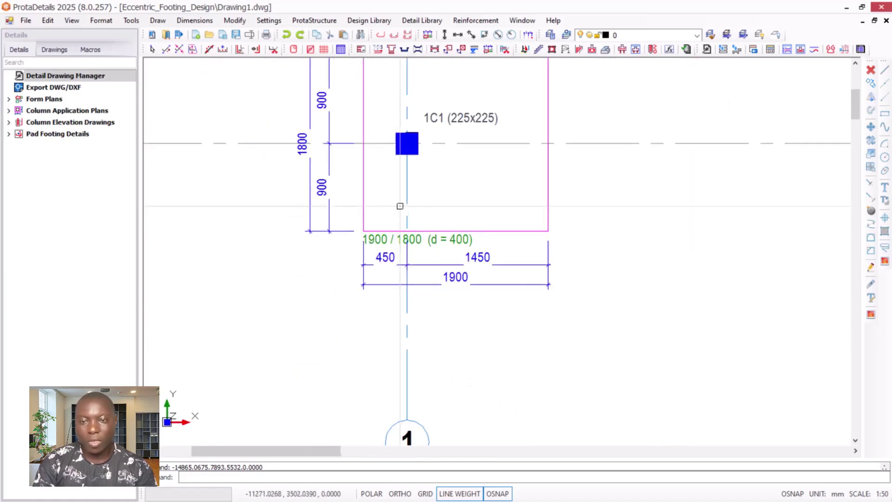
pyautogui.scroll(-2, 400, 206)
pyautogui.scroll(-1, 412, 155)
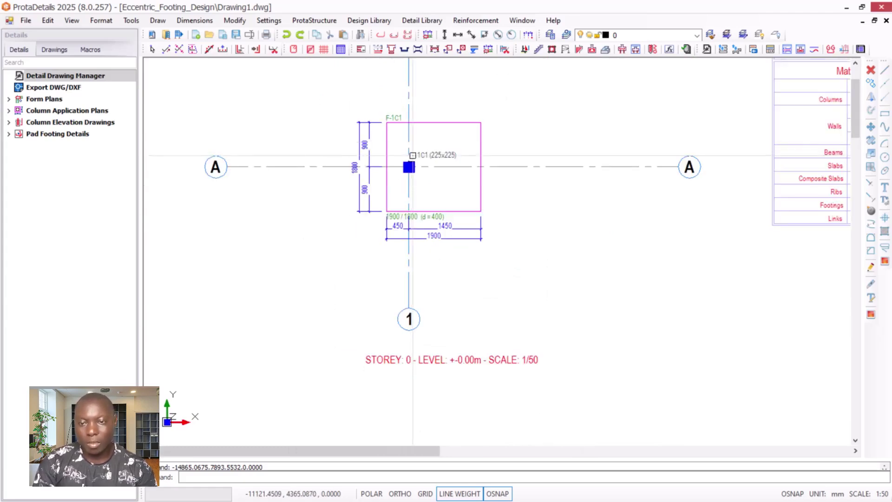
pyautogui.scroll(-1, 413, 155)
pyautogui.scroll(1, 413, 149)
pyautogui.scroll(-3, 435, 260)
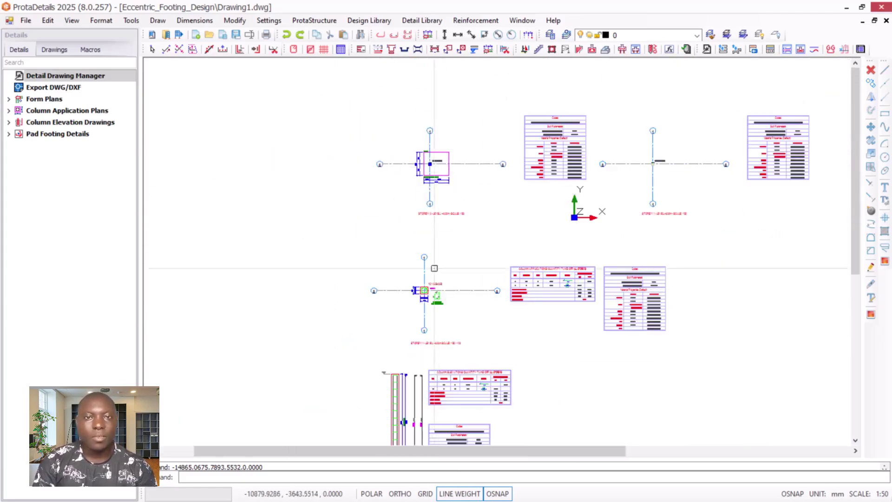
pyautogui.scroll(2, 436, 186)
pyautogui.scroll(-2, 438, 197)
pyautogui.scroll(4, 439, 197)
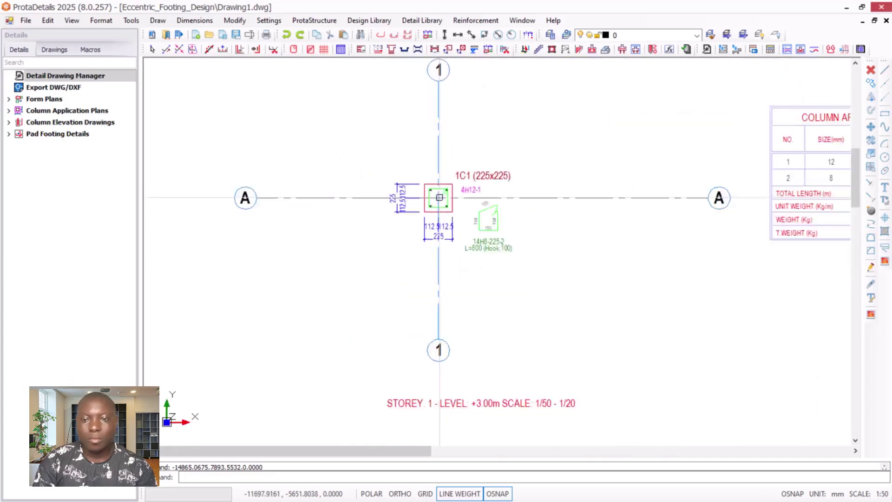
pyautogui.scroll(1, 439, 197)
pyautogui.scroll(-5, 420, 186)
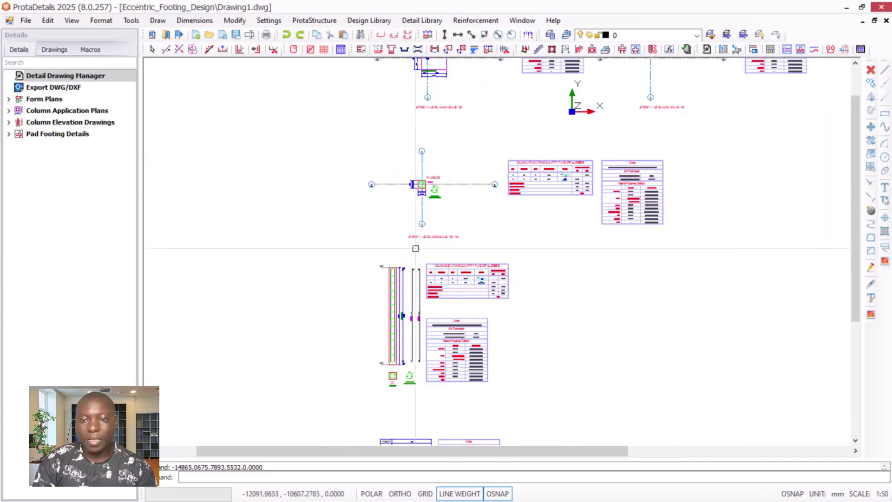
pyautogui.scroll(4, 403, 195)
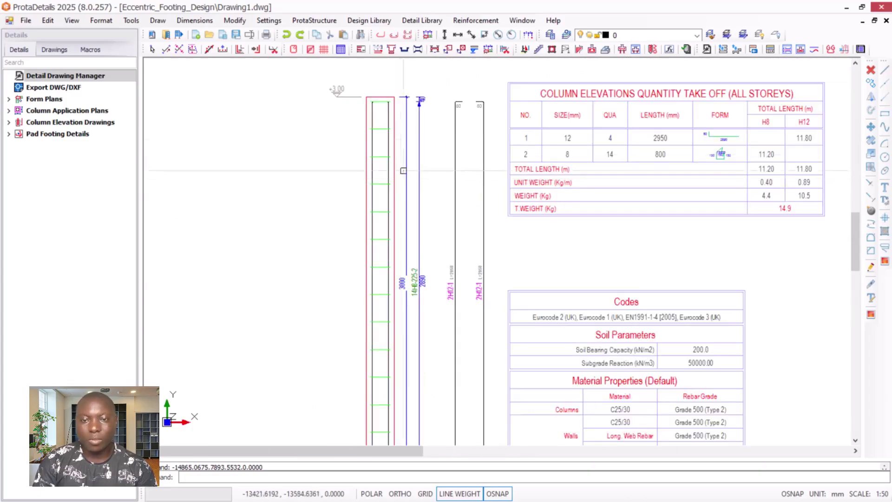
pyautogui.scroll(-6, 403, 171)
pyautogui.scroll(2, 433, 411)
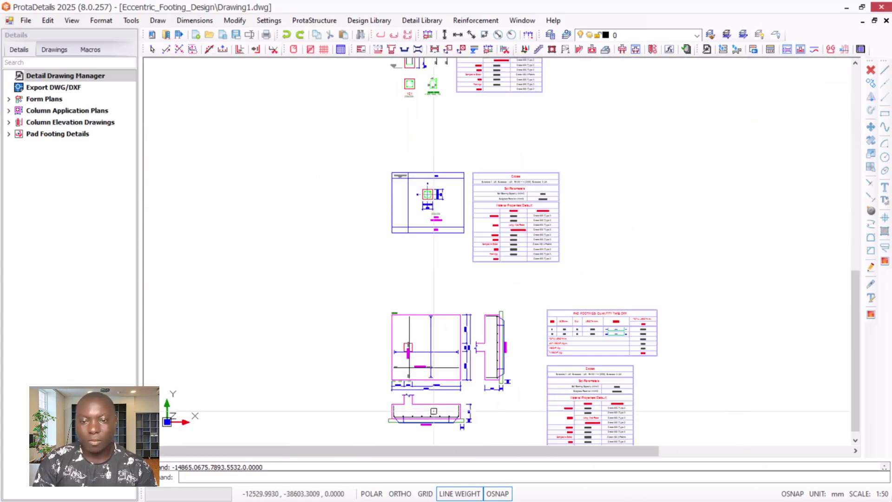
pyautogui.scroll(2, 433, 411)
pyautogui.scroll(-3, 416, 360)
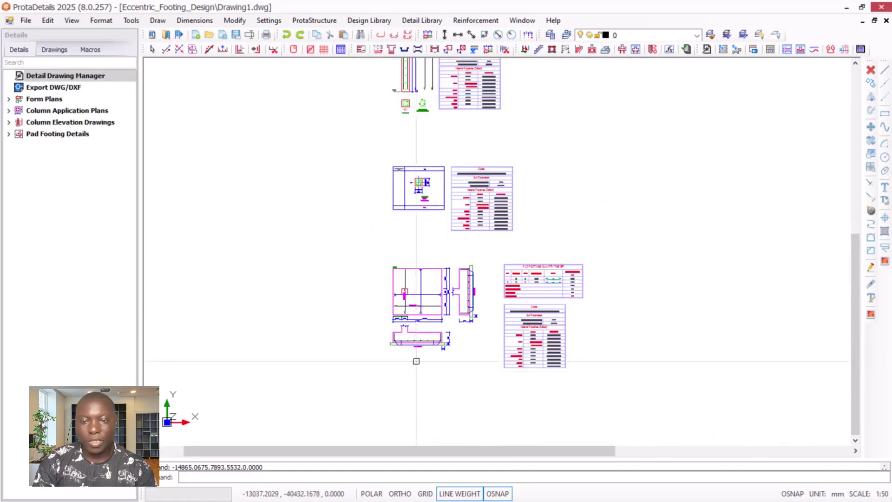
pyautogui.scroll(-1, 416, 361)
pyautogui.scroll(4, 418, 283)
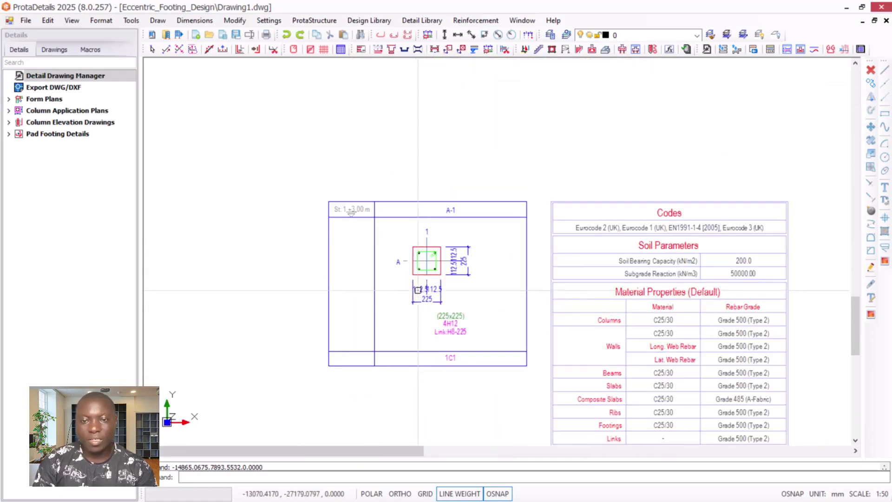
pyautogui.scroll(-5, 418, 290)
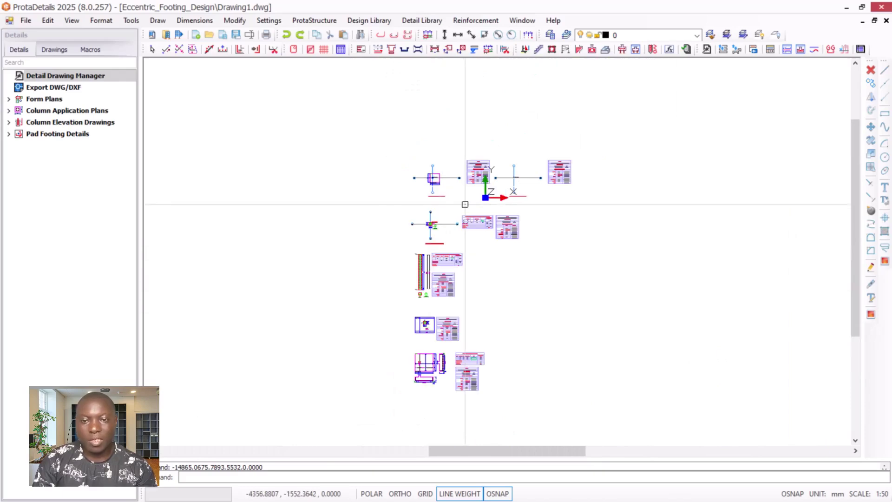
# Step: Export Drawing1.dwg as DWG2010 to the ExportedDrawings folder and select the exported file
pyautogui.click(54, 90)
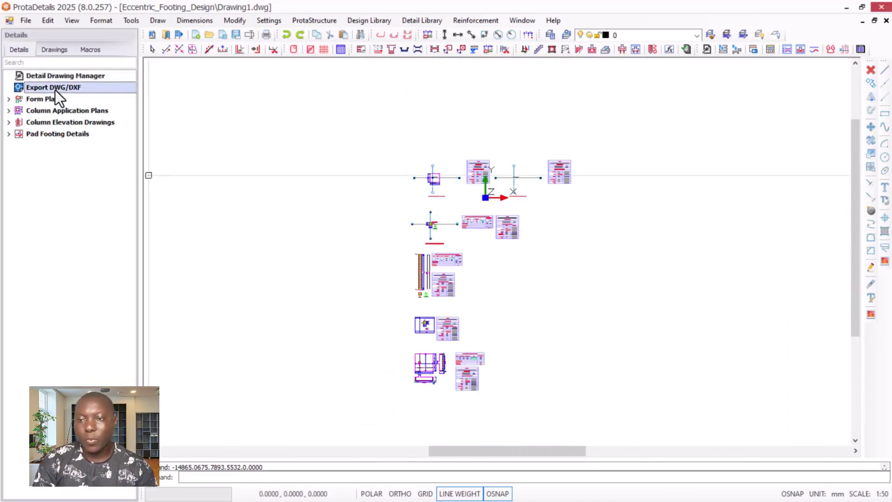
pyautogui.doubleClick(54, 90)
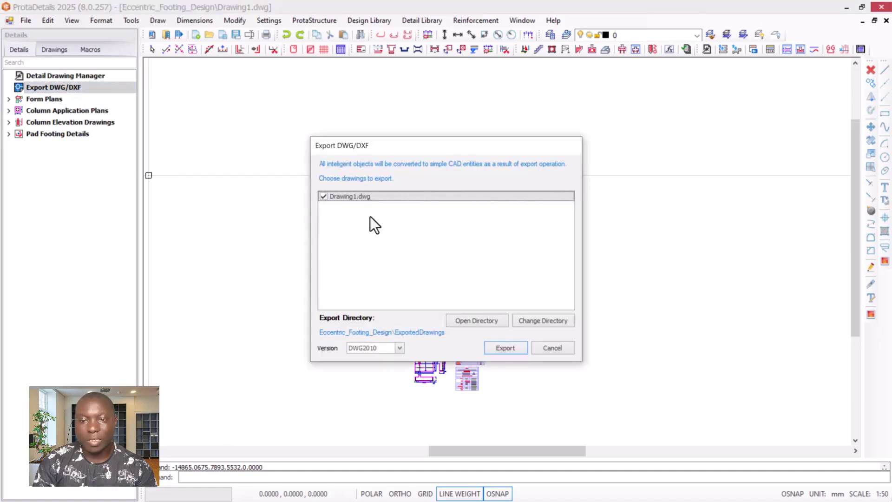
pyautogui.click(505, 346)
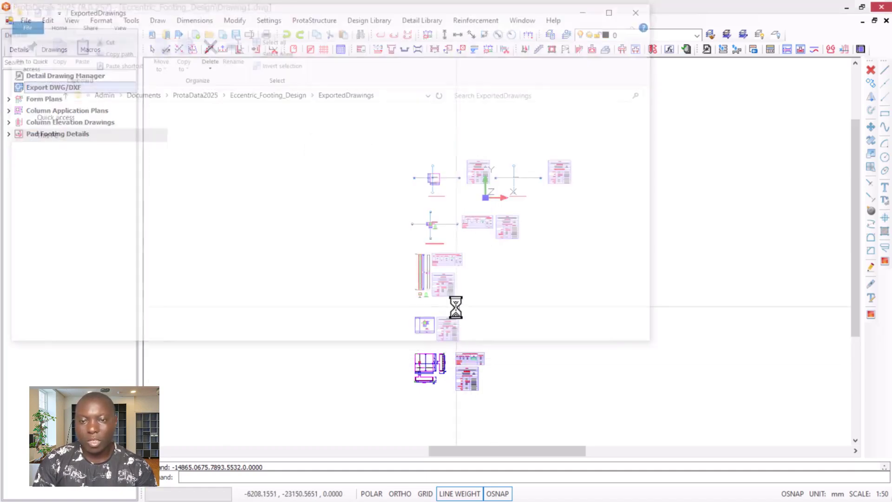
pyautogui.click(191, 133)
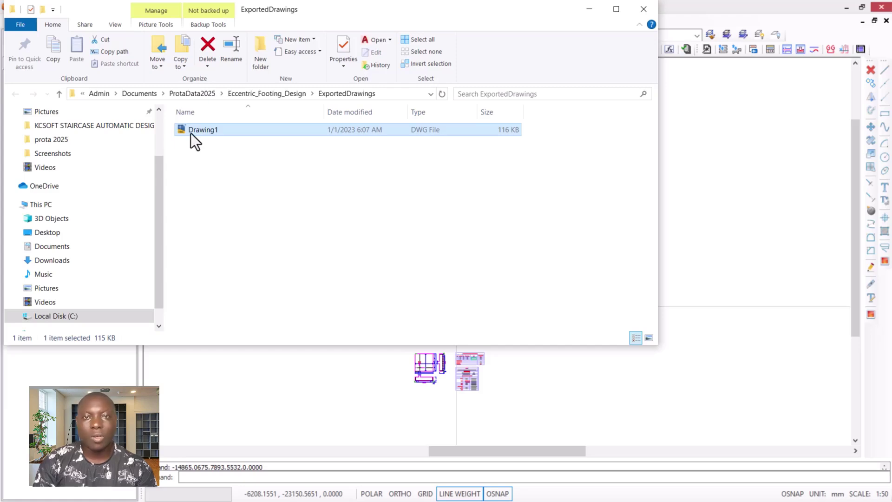
# Step: Open Drawing1.dwg from the ExportedDrawings folder in AutoCAD 2022
pyautogui.doubleClick(190, 132)
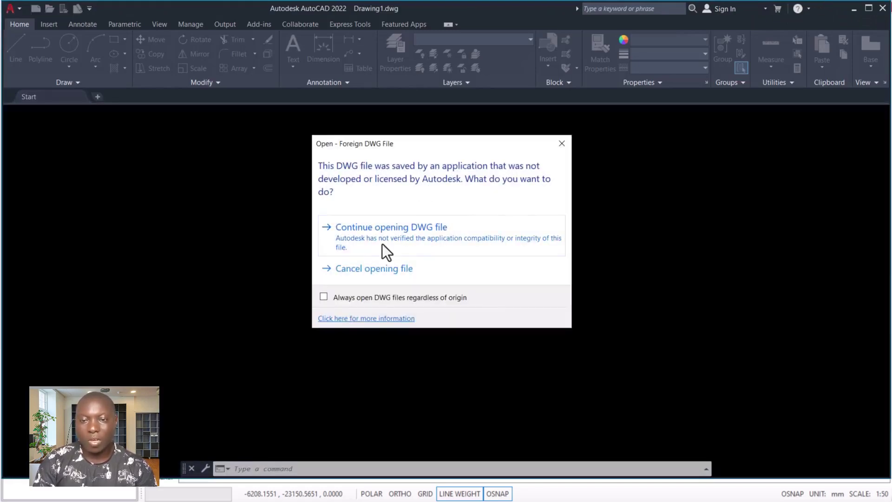
# Step: Dismiss the foreign DWG warning and zoom around the footing and column details
pyautogui.click(361, 233)
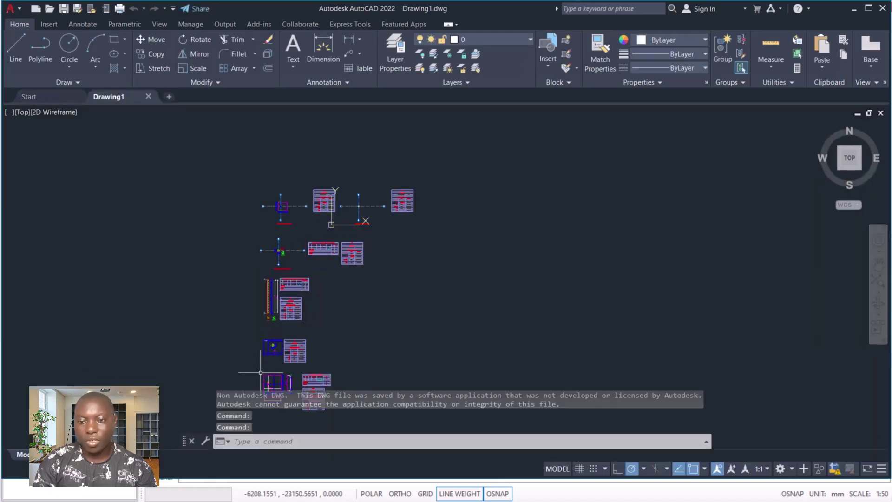
pyautogui.scroll(4, 267, 346)
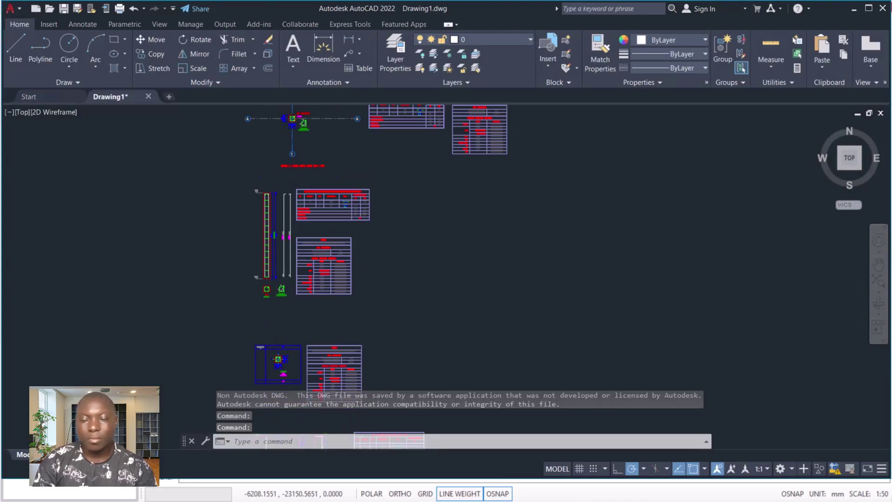
pyautogui.scroll(-5, 332, 241)
pyautogui.scroll(7, 359, 189)
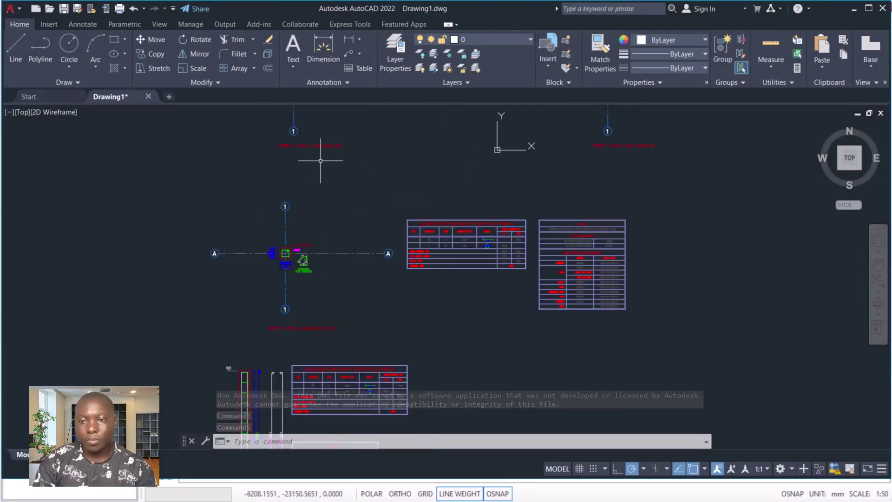